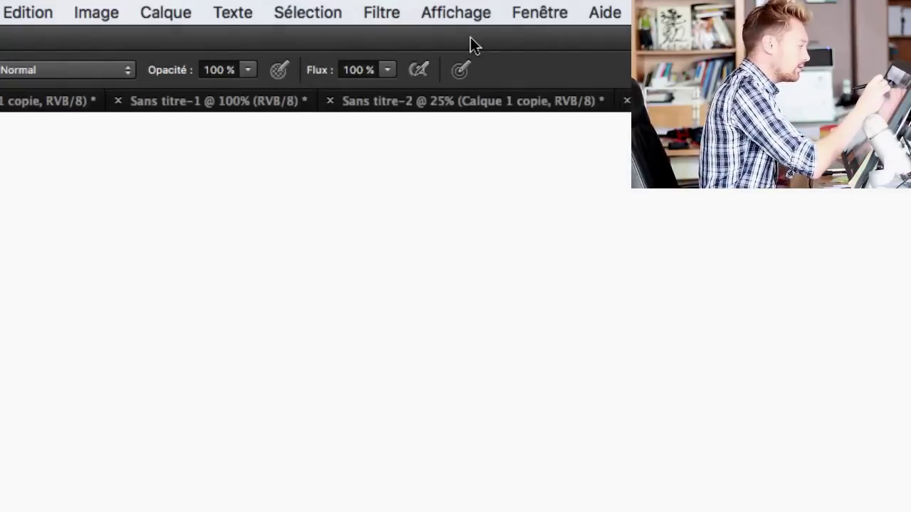
- Paint four thick vertical black brush strokes of uniform width side by side on the blank canvas
drag(582, 41, 578, 48)
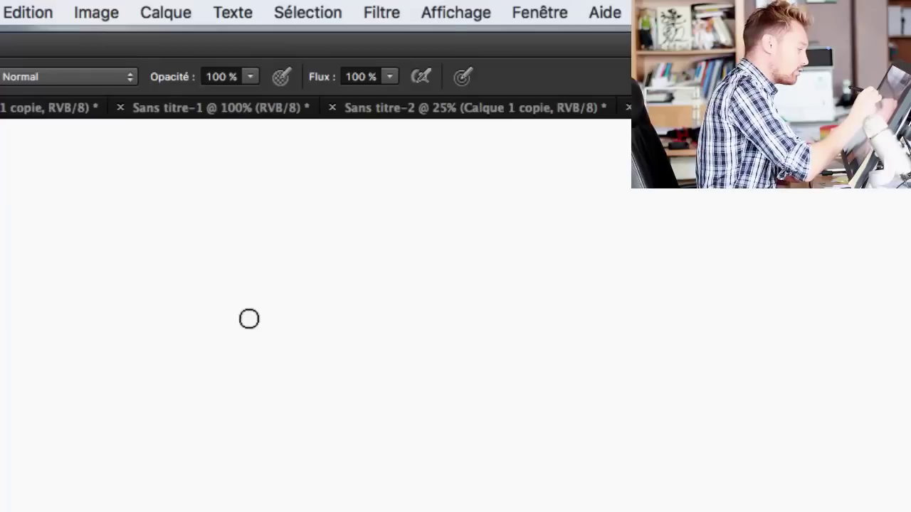
drag(150, 174, 140, 437)
drag(195, 164, 198, 429)
drag(236, 167, 232, 434)
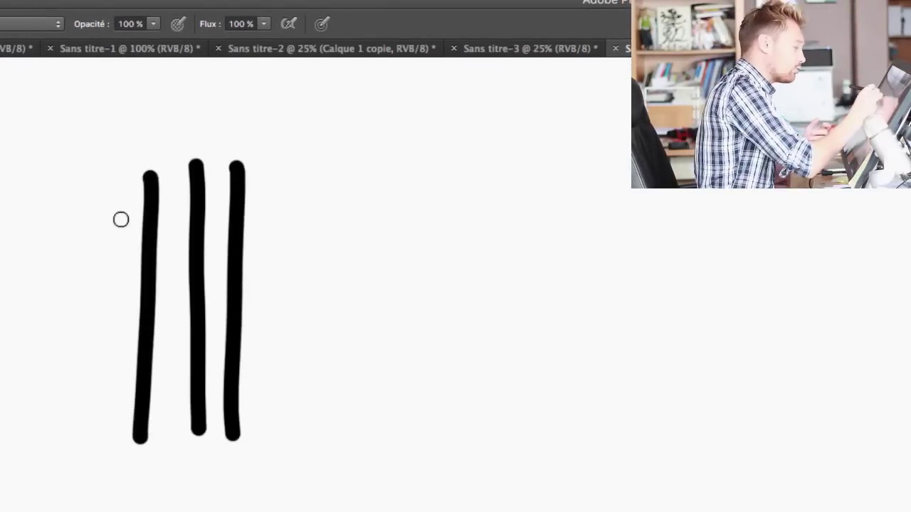
drag(108, 182, 105, 427)
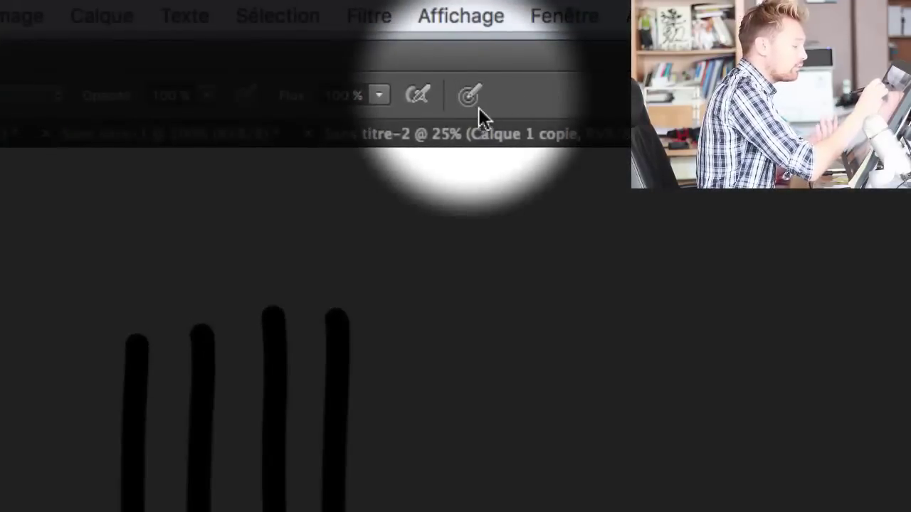
- Enable pen pressure for brush size and paint tapered vertical and curved strokes of varying thickness beside the uniform ones
click(470, 100)
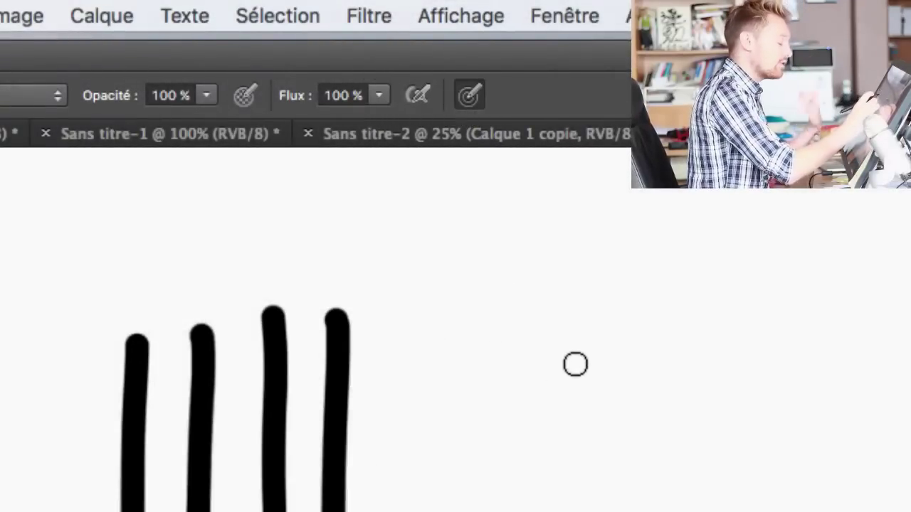
drag(448, 324, 429, 511)
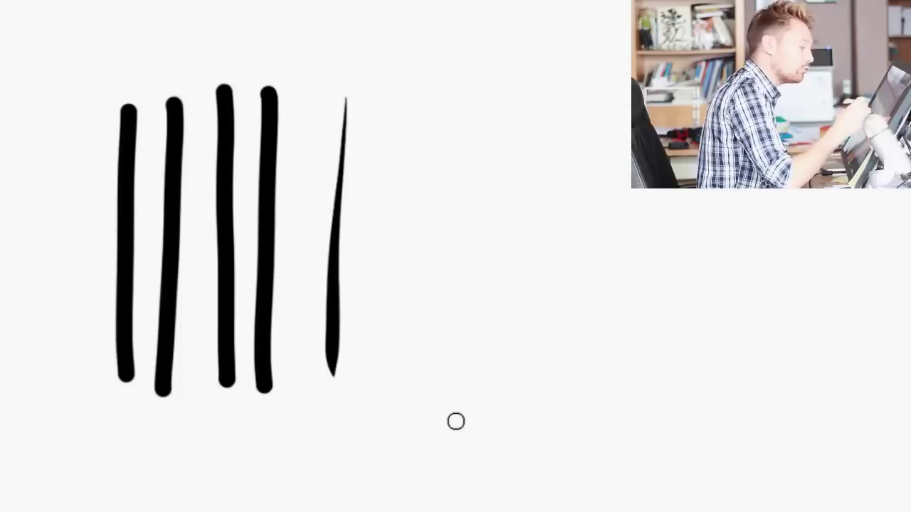
drag(402, 118, 403, 200)
drag(403, 236, 414, 399)
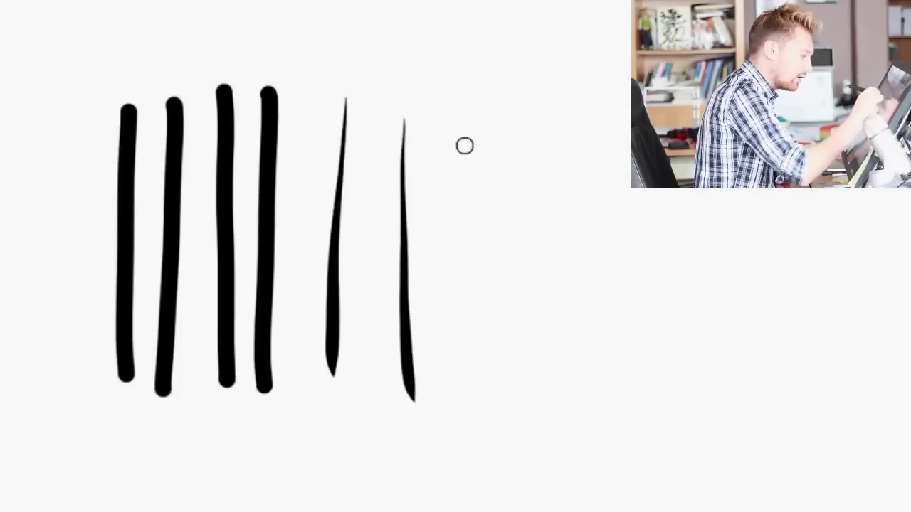
mouse_move(447, 71)
mouse_down()
mouse_move(444, 191)
mouse_move(487, 196)
mouse_move(502, 406)
mouse_up()
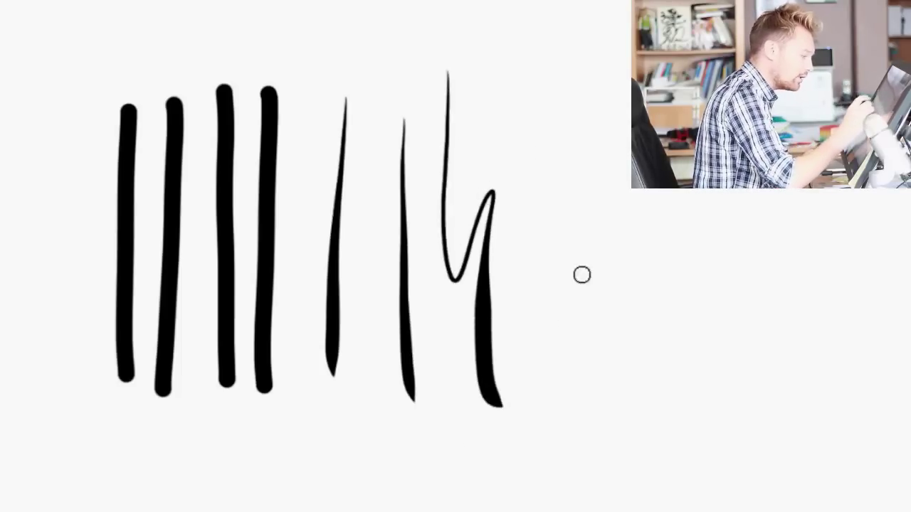
drag(539, 166, 612, 303)
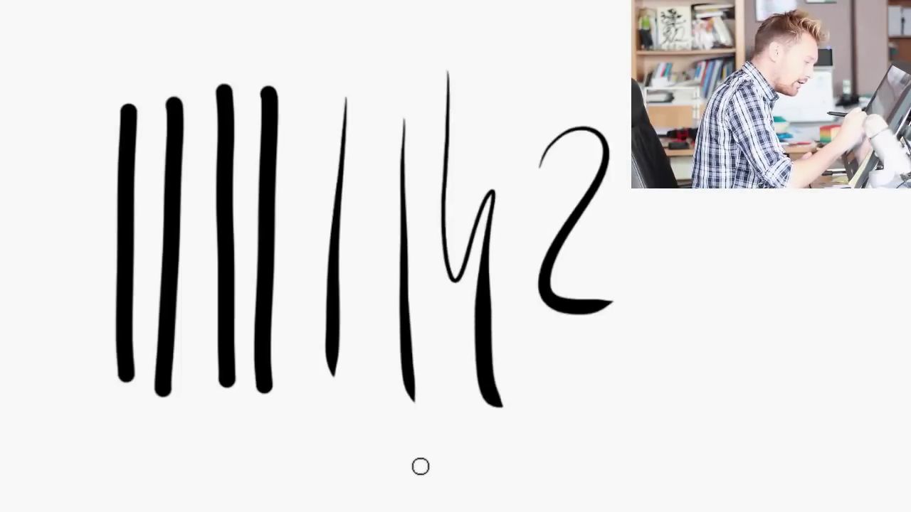
mouse_move(389, 482)
mouse_down()
mouse_move(463, 433)
mouse_move(503, 468)
mouse_move(607, 435)
mouse_move(619, 469)
mouse_up()
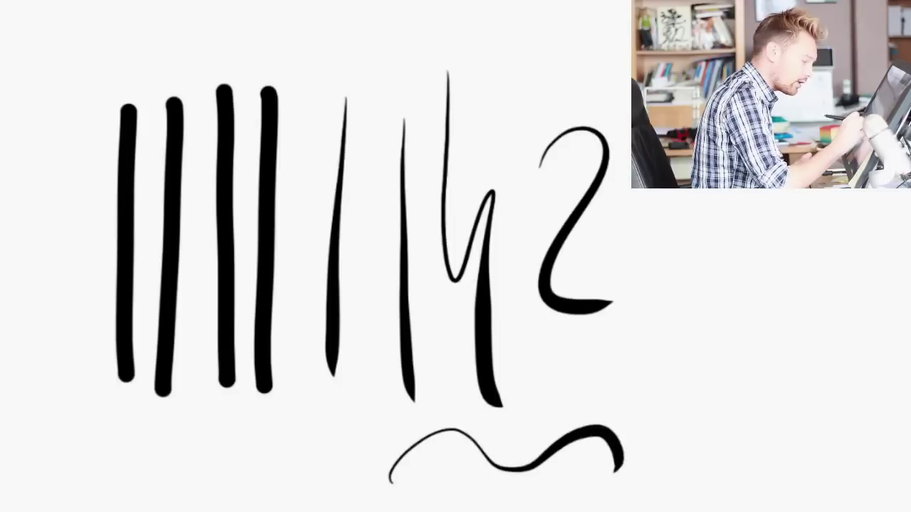
mouse_move(274, 511)
mouse_down()
mouse_move(309, 460)
mouse_move(404, 511)
mouse_up()
mouse_move(724, 219)
mouse_down()
mouse_move(738, 235)
mouse_move(703, 374)
mouse_move(737, 255)
mouse_up()
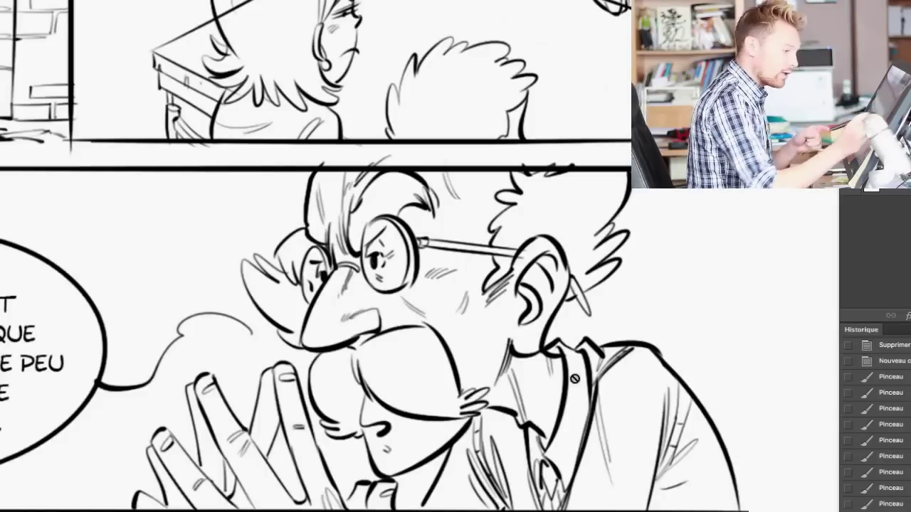
- On a new layer, circle the cheek hatching, the top of the ear and the glasses' hinge in red ec1313
key(alt+shift+super+n)
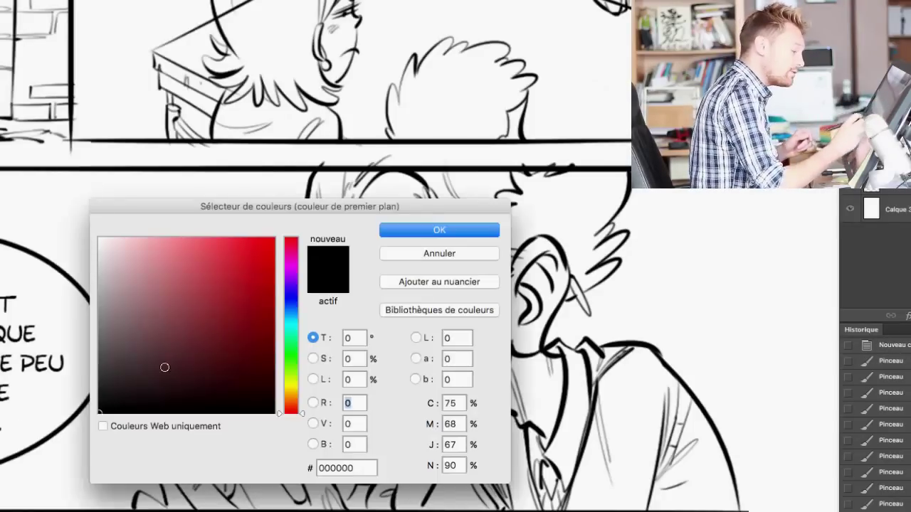
click(261, 251)
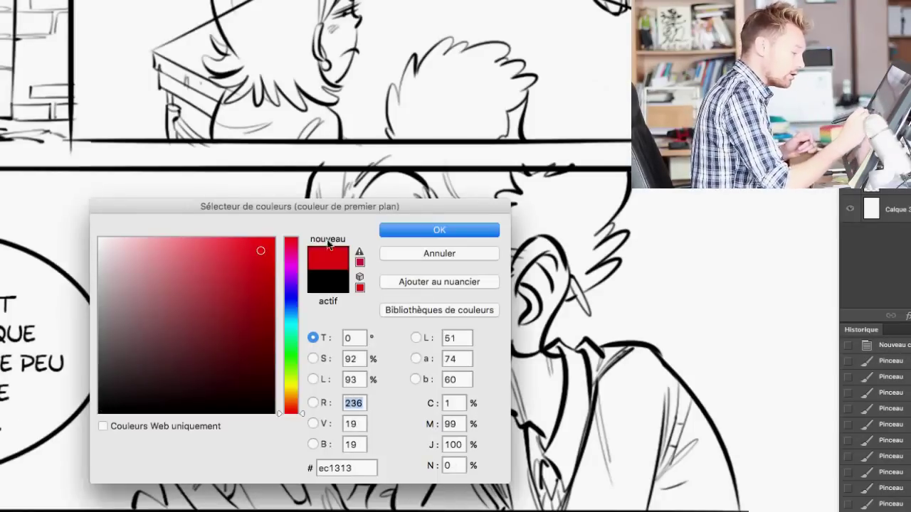
key(Return)
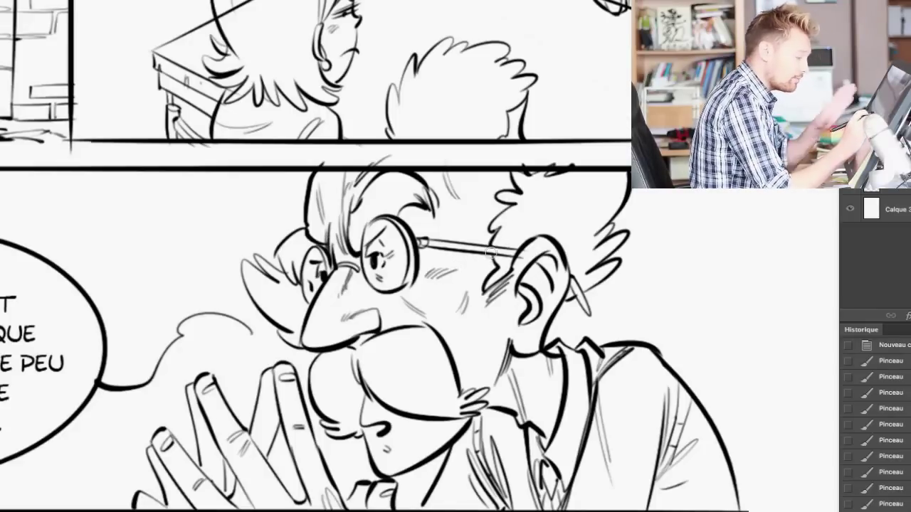
drag(456, 256, 423, 266)
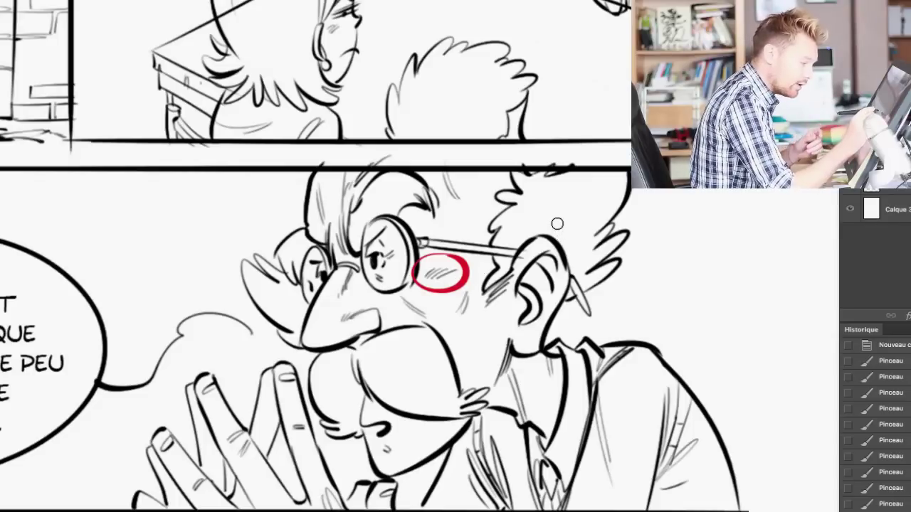
mouse_move(557, 214)
mouse_down()
mouse_move(560, 269)
mouse_move(574, 220)
mouse_up()
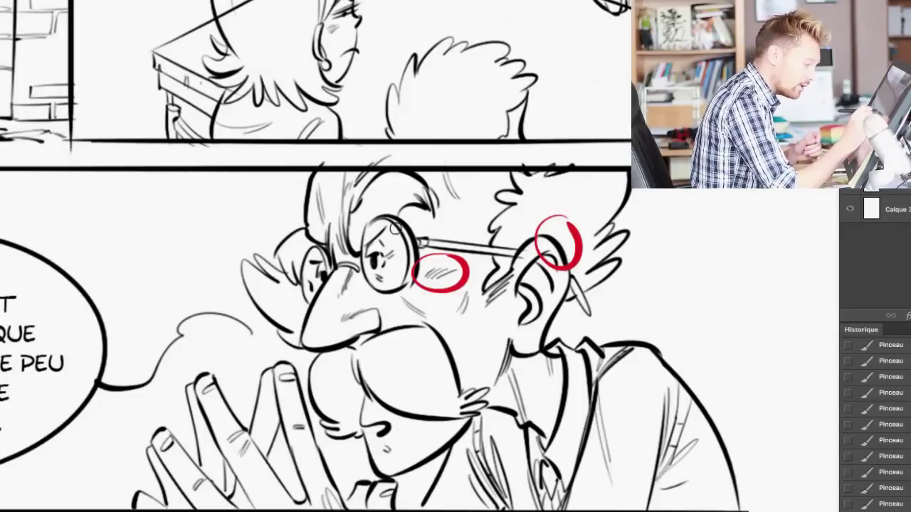
drag(395, 226, 424, 241)
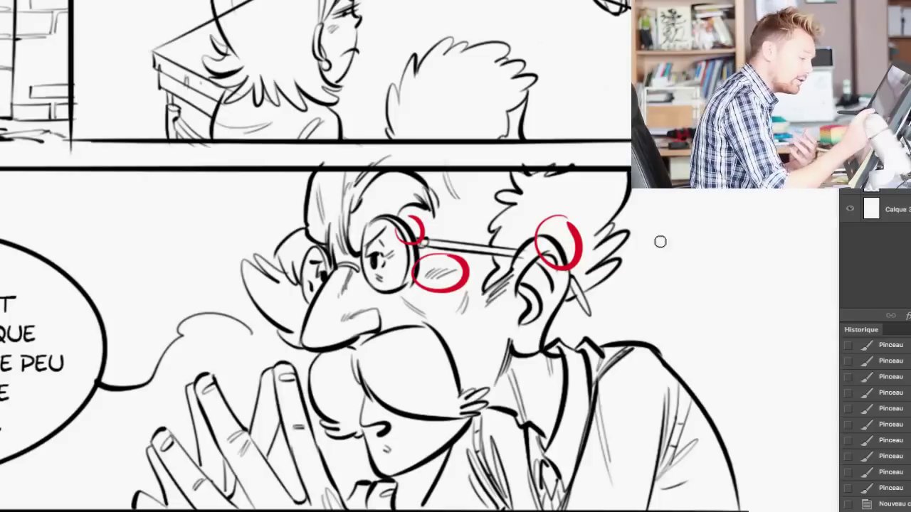
- Paint black thin-to-thick hatching and curved sample strokes in the blank area beside the man's head
drag(673, 230, 660, 261)
drag(673, 230, 665, 263)
drag(674, 228, 667, 274)
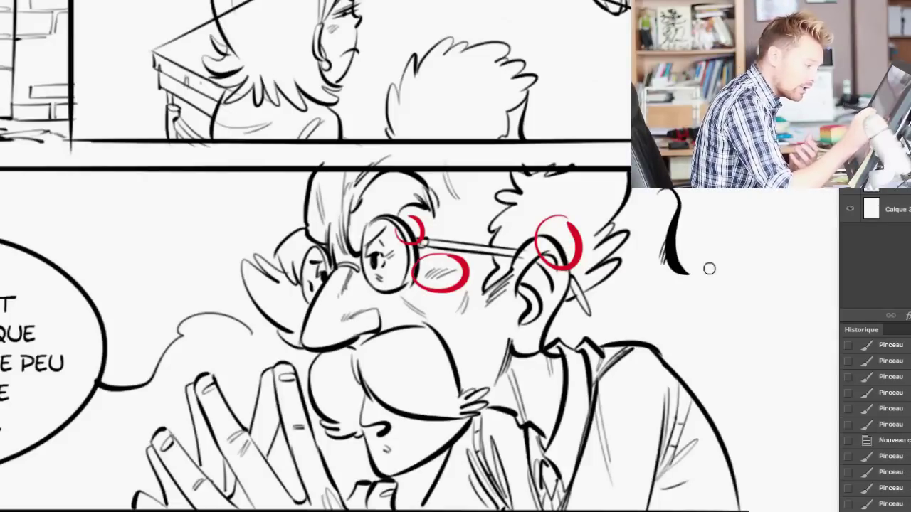
mouse_move(671, 192)
mouse_down()
mouse_move(685, 230)
mouse_move(661, 314)
mouse_up()
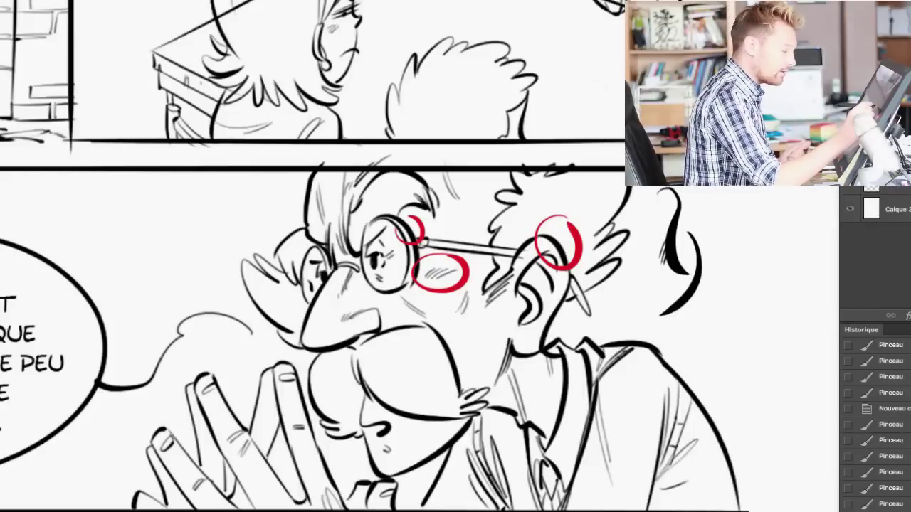
- Hide the comic drawing and red annotations, and paint three tapered vertical black strokes on the cleared canvas
key(ctrl+comma)
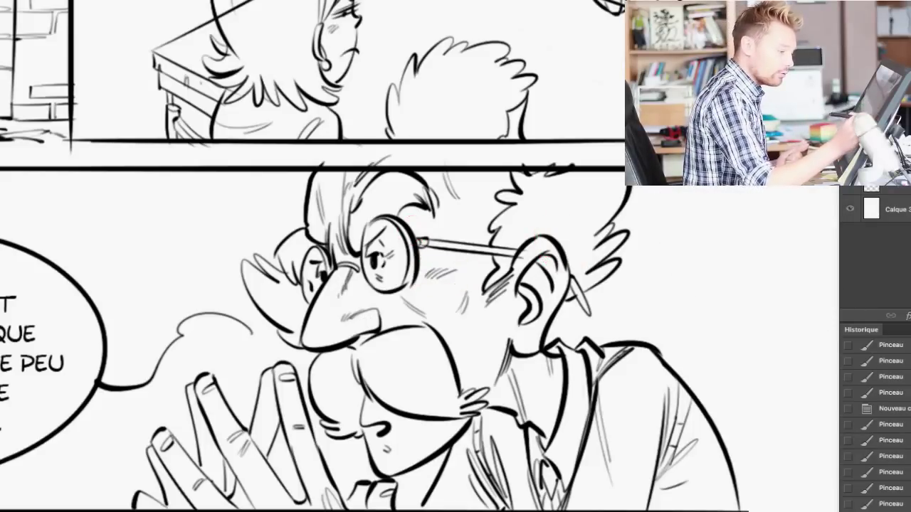
key(ctrl+comma)
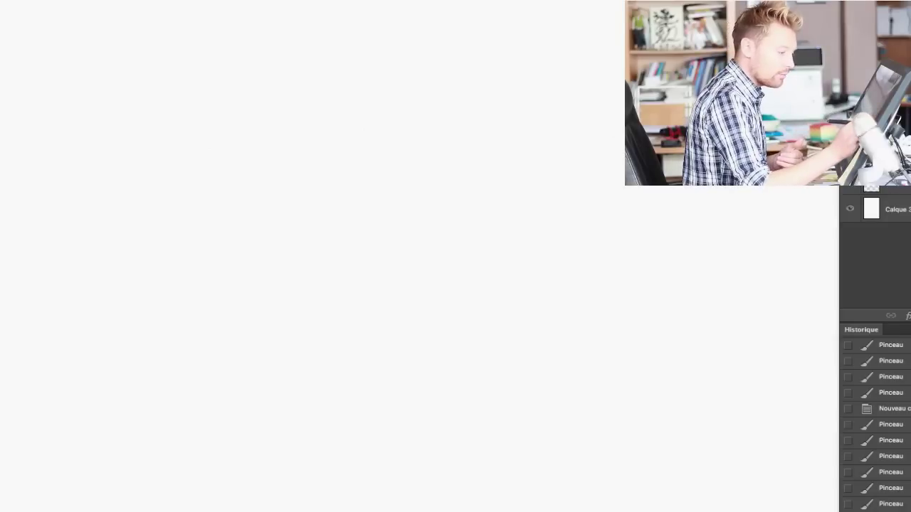
key(f)
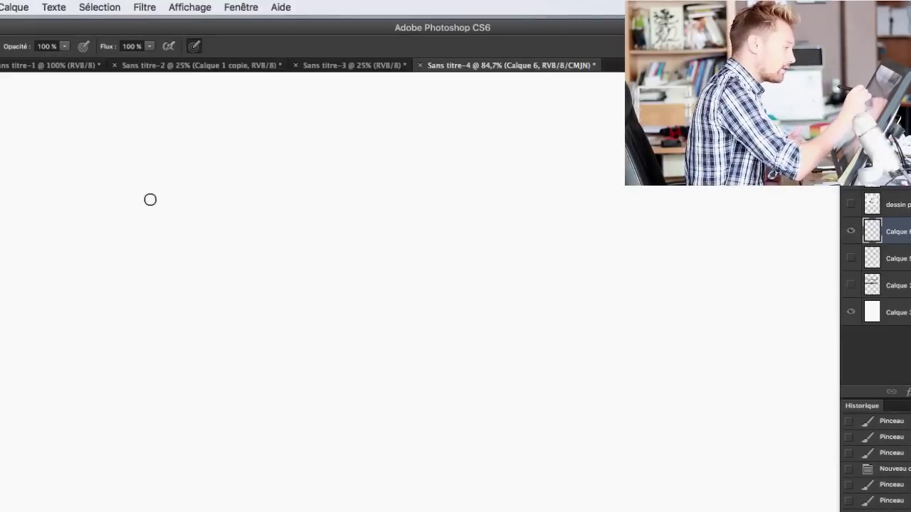
drag(129, 174, 121, 403)
drag(163, 180, 148, 402)
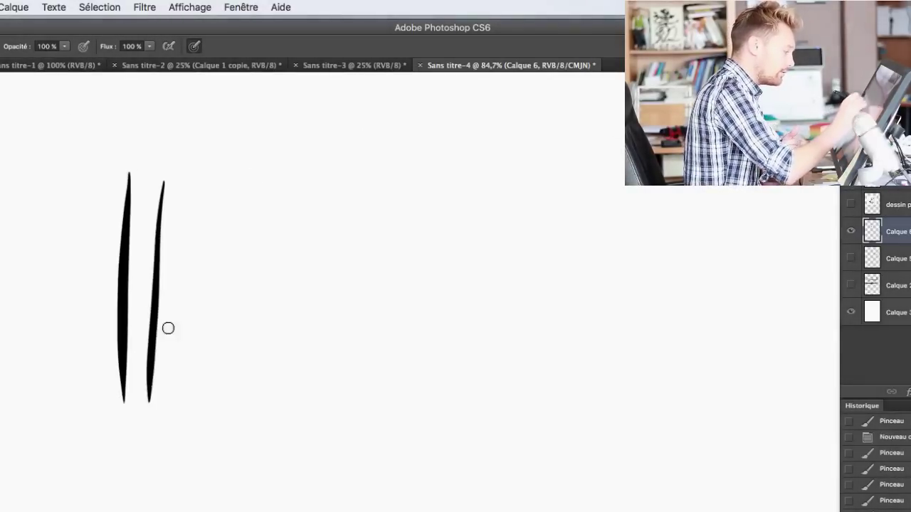
drag(191, 177, 183, 406)
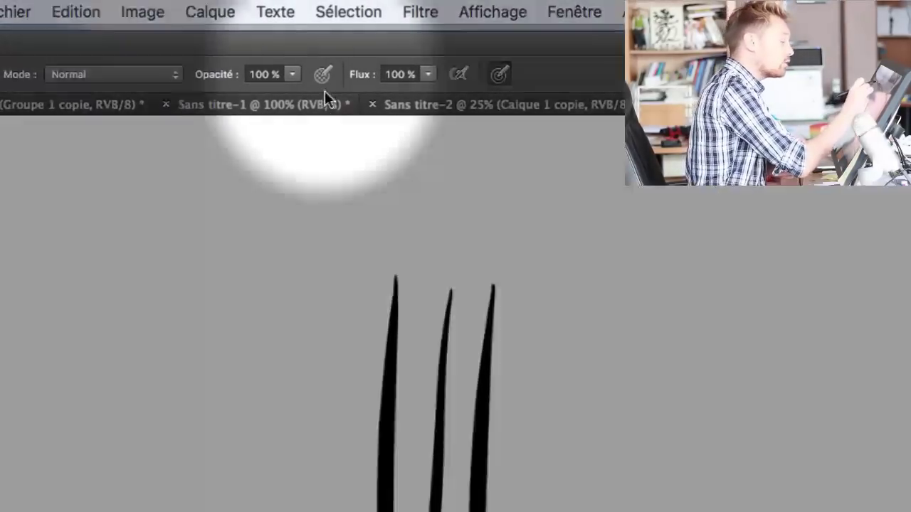
- Enable pen pressure for opacity and paint three vertical strokes with faded ends beside the solid ones
click(322, 75)
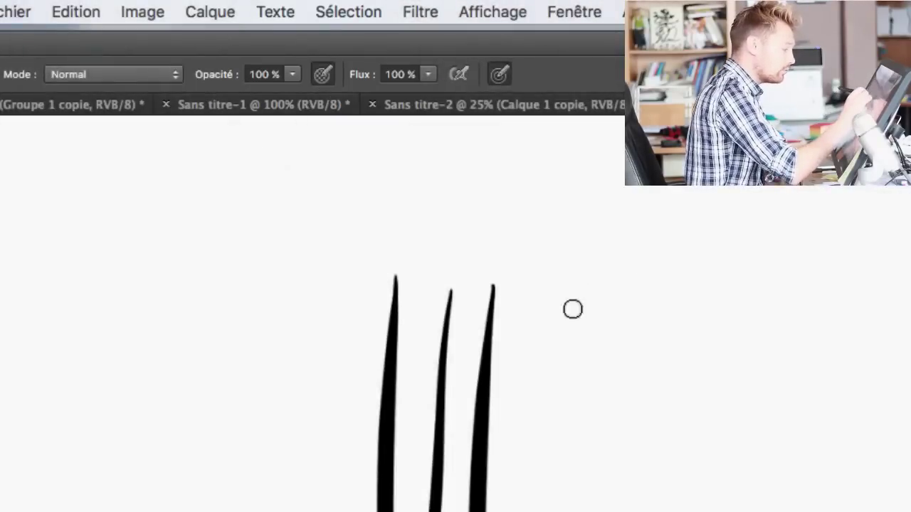
drag(577, 292, 569, 354)
drag(459, 234, 447, 482)
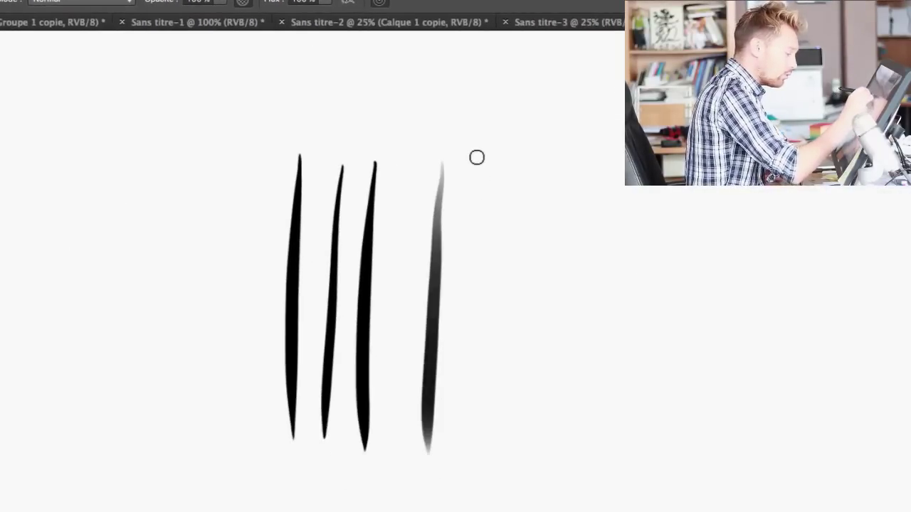
drag(476, 158, 459, 457)
drag(511, 165, 484, 446)
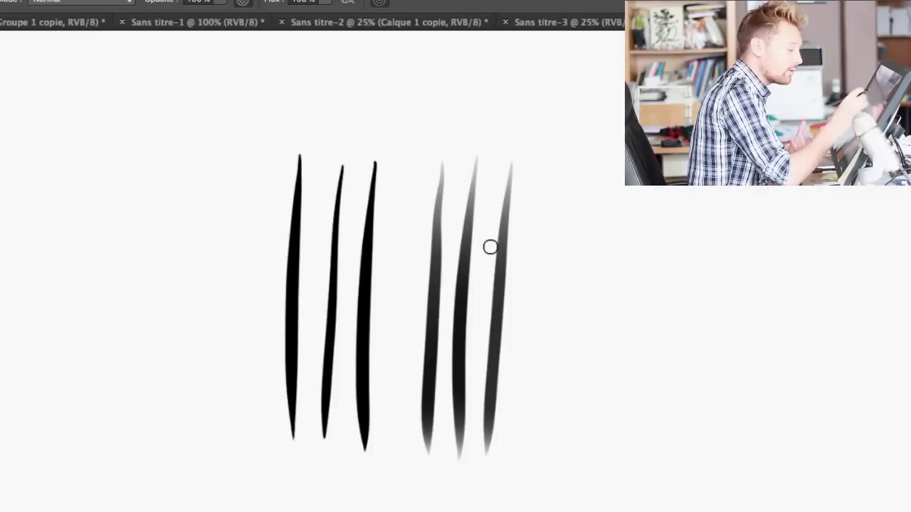
- Circle both faded ends of the last stroke and paint two wavy strokes beside it, one pressure-faded and one solid black
drag(529, 147, 506, 149)
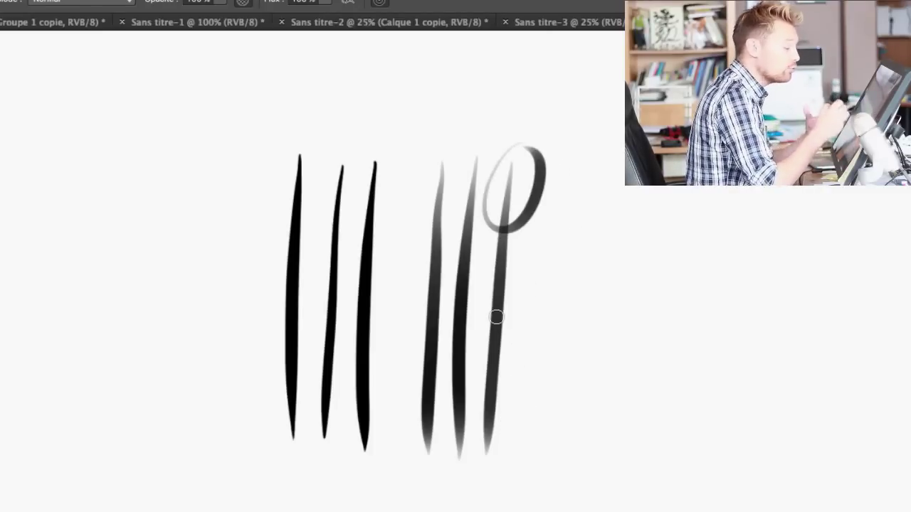
mouse_move(498, 425)
mouse_down()
mouse_move(505, 459)
mouse_move(498, 423)
mouse_up()
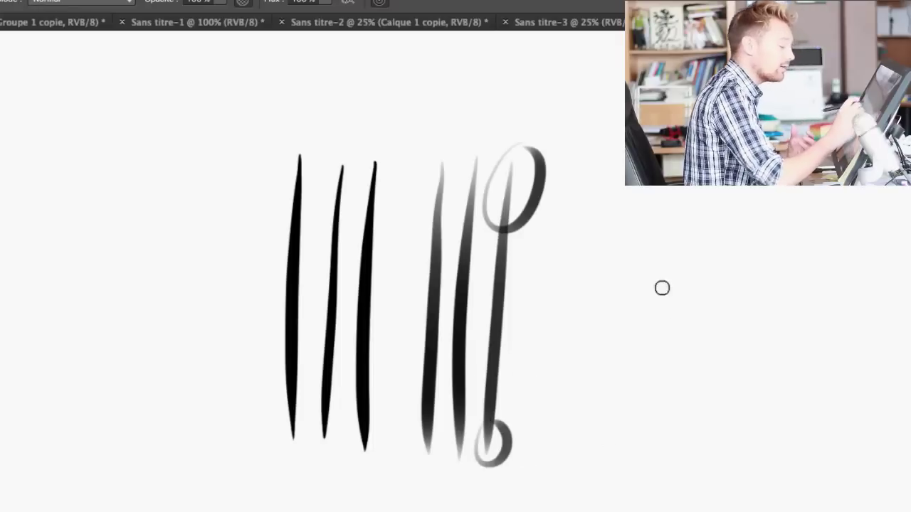
mouse_move(575, 279)
mouse_down()
mouse_move(789, 305)
mouse_move(867, 248)
mouse_up()
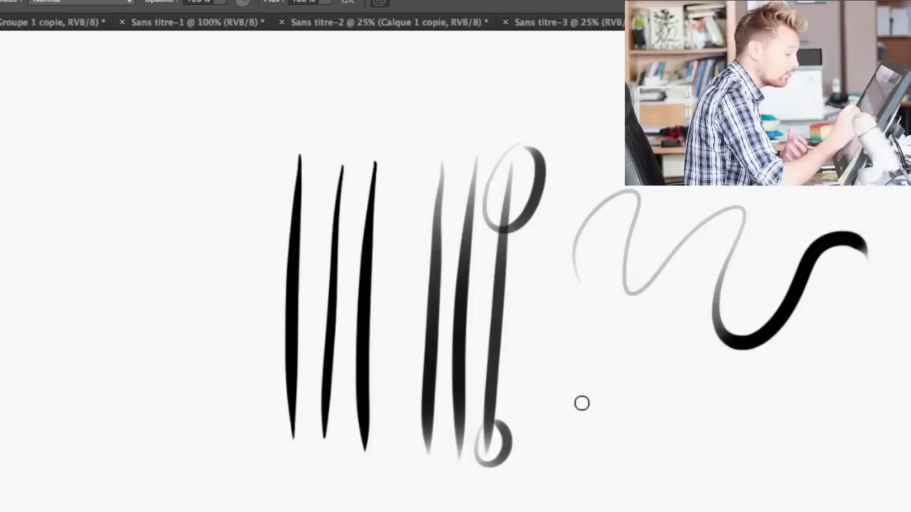
mouse_move(573, 402)
mouse_down()
mouse_move(607, 341)
mouse_move(662, 359)
mouse_move(768, 440)
mouse_move(803, 385)
mouse_up()
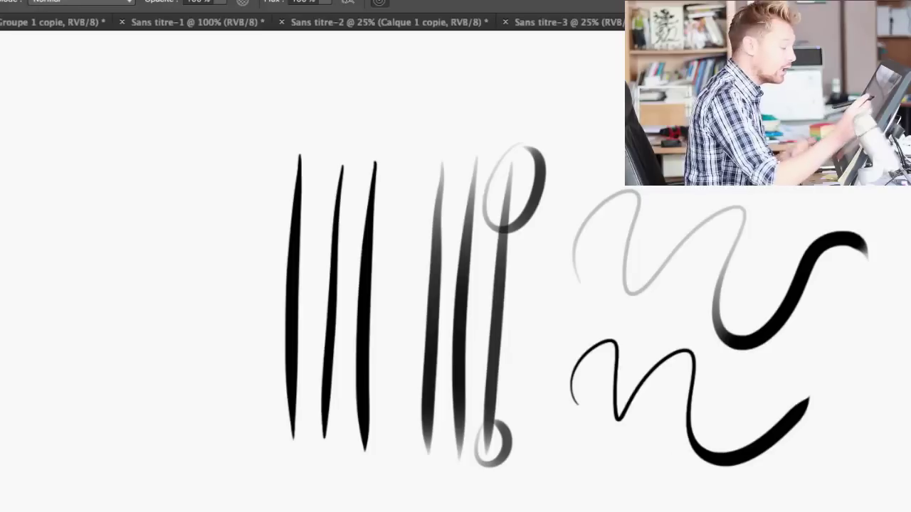
- On a blank canvas, paint three wavy strokes, one solid varying only in thickness and two varying in thickness and opacity
key(ctrl+Tab)
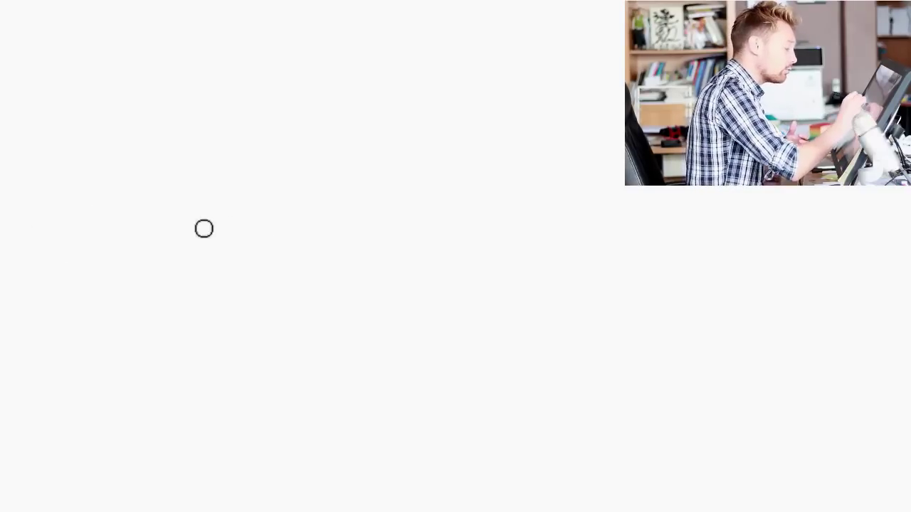
mouse_move(200, 220)
mouse_down()
mouse_move(321, 84)
mouse_move(362, 222)
mouse_move(462, 170)
mouse_up()
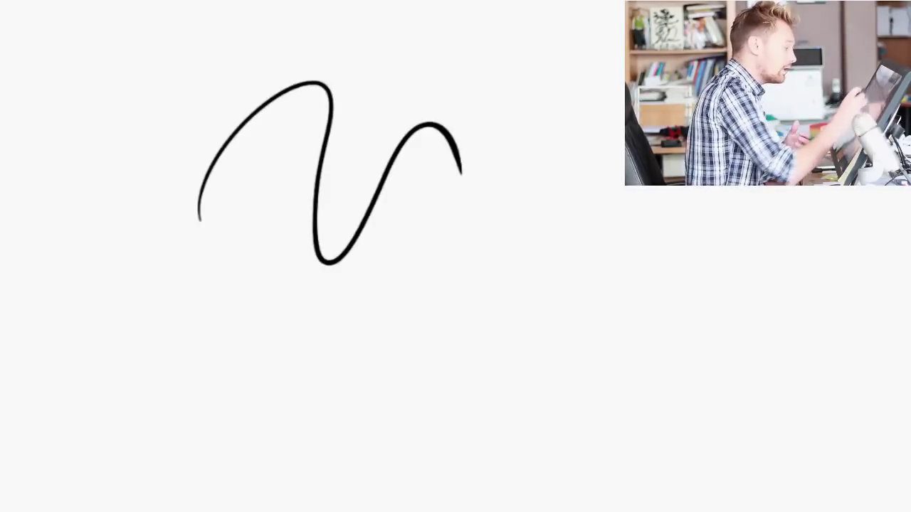
mouse_move(183, 352)
mouse_down()
mouse_move(441, 317)
mouse_move(486, 427)
mouse_up()
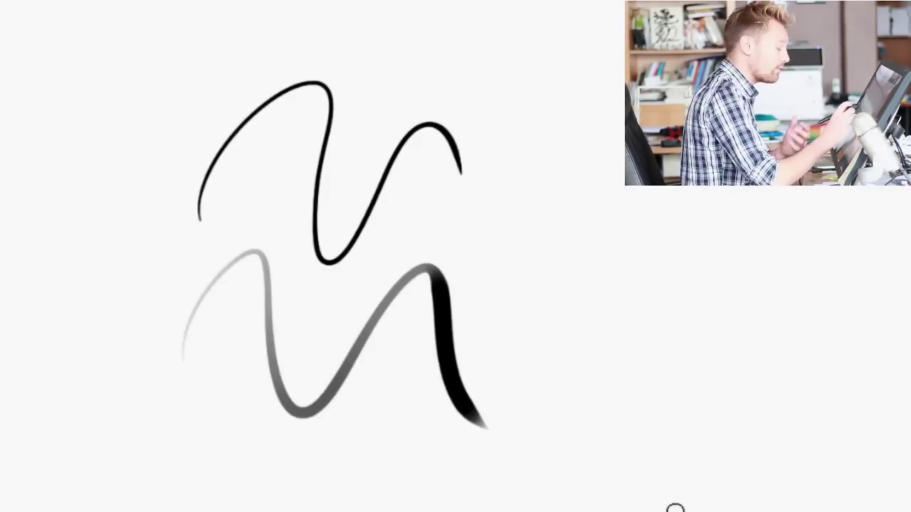
mouse_move(542, 420)
mouse_down()
mouse_move(665, 343)
mouse_move(733, 455)
mouse_up()
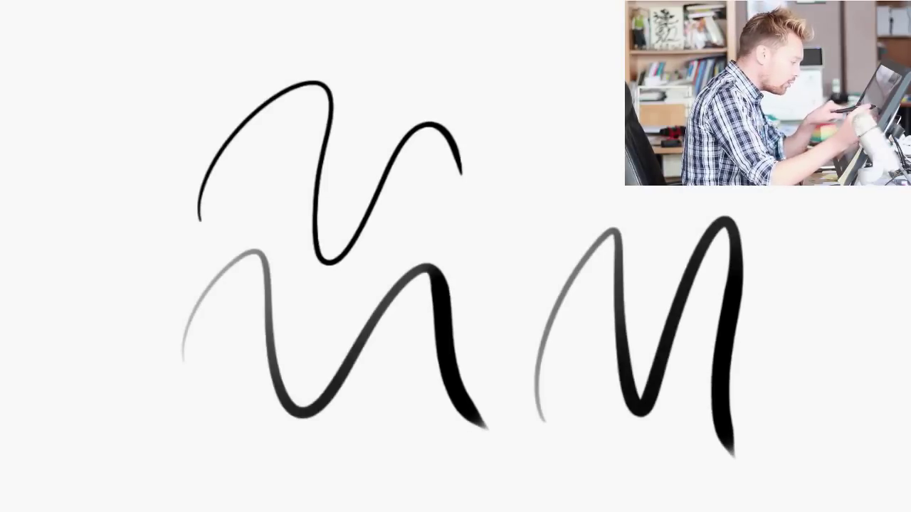
drag(224, 287, 162, 381)
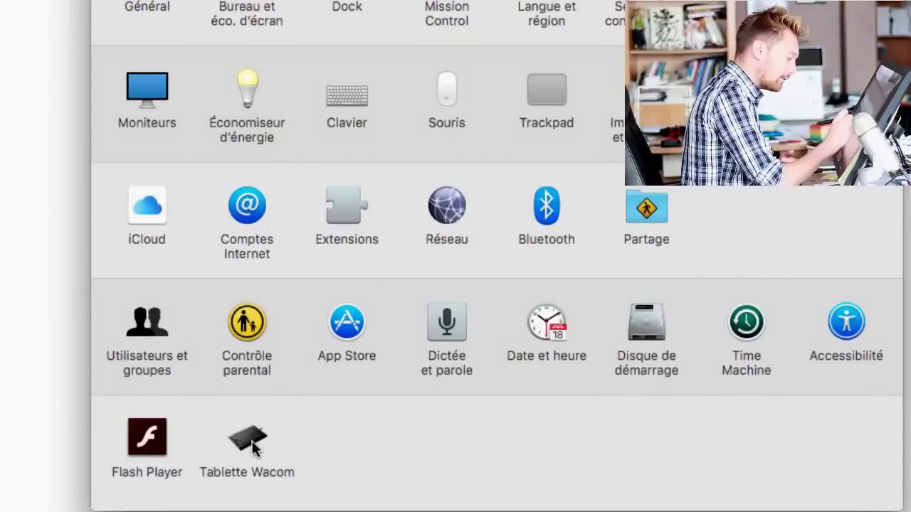
- Open the Grip Pen's interactive pressure profile in the Tablette Wacom preferences and move the sensitivity point to the firmest corner
click(246, 438)
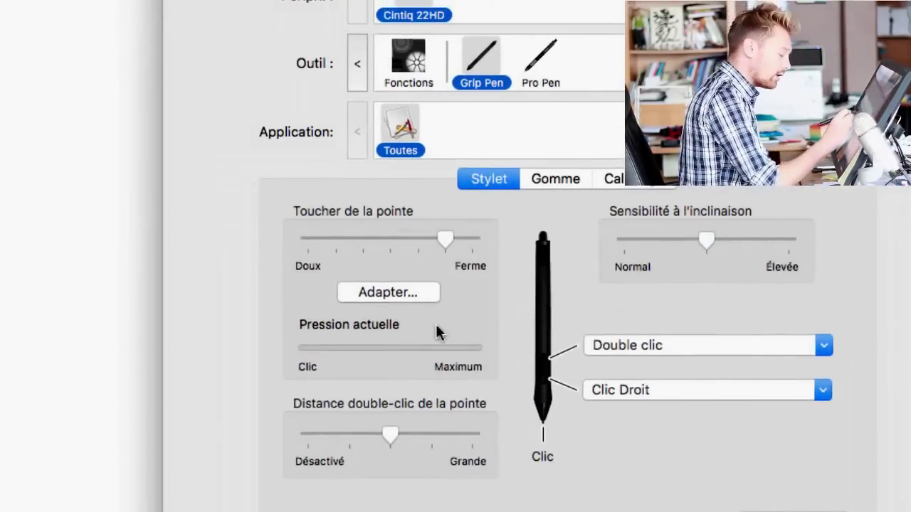
click(397, 290)
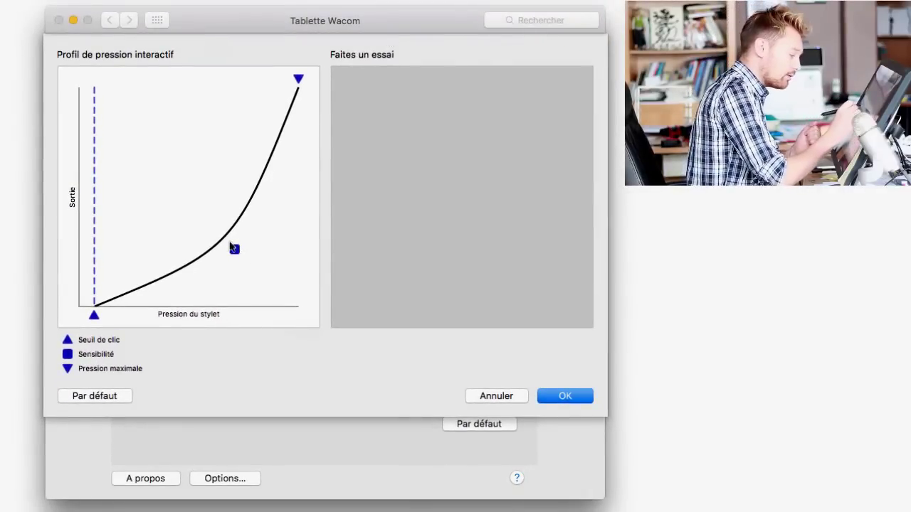
drag(233, 247, 301, 309)
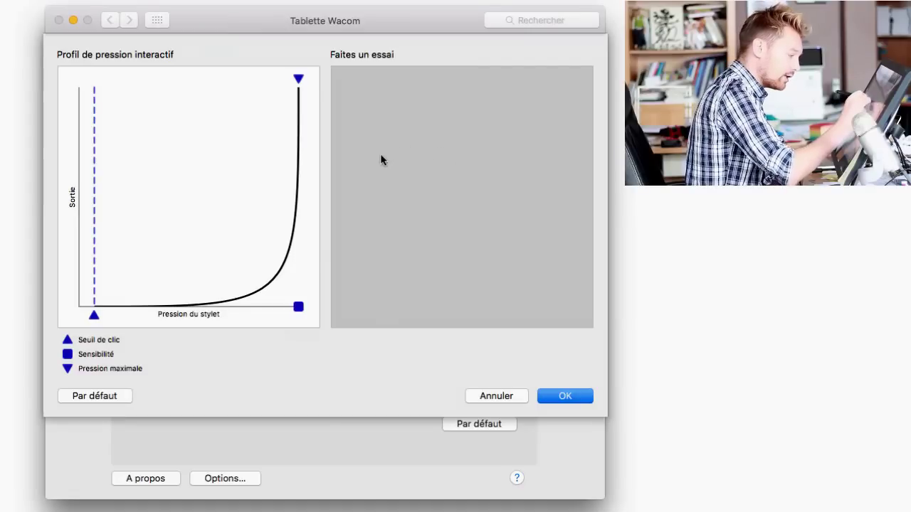
- Test the firmest pressure curve with several wavy strokes of varying pressure in the trial area, clearing it between tries
mouse_move(381, 159)
mouse_down()
mouse_move(410, 122)
mouse_move(407, 149)
mouse_move(437, 118)
mouse_move(471, 206)
mouse_move(490, 196)
mouse_move(498, 174)
mouse_up()
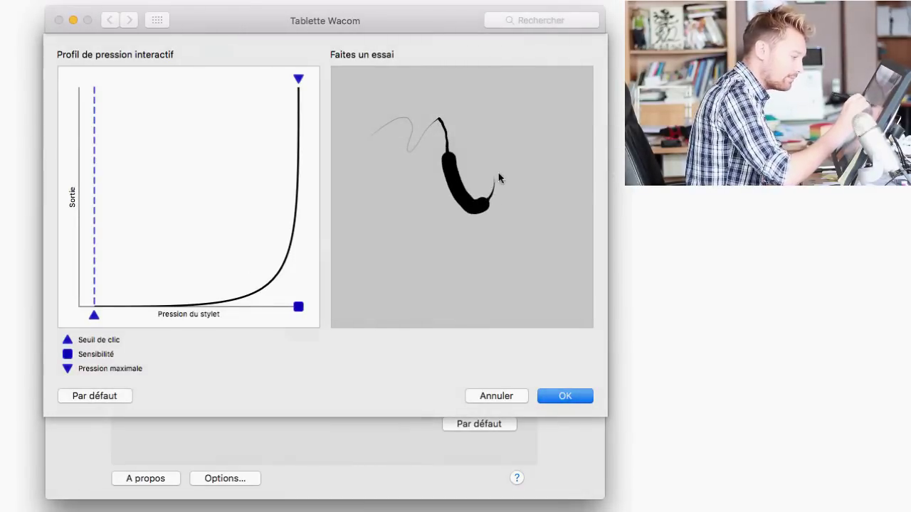
click(446, 228)
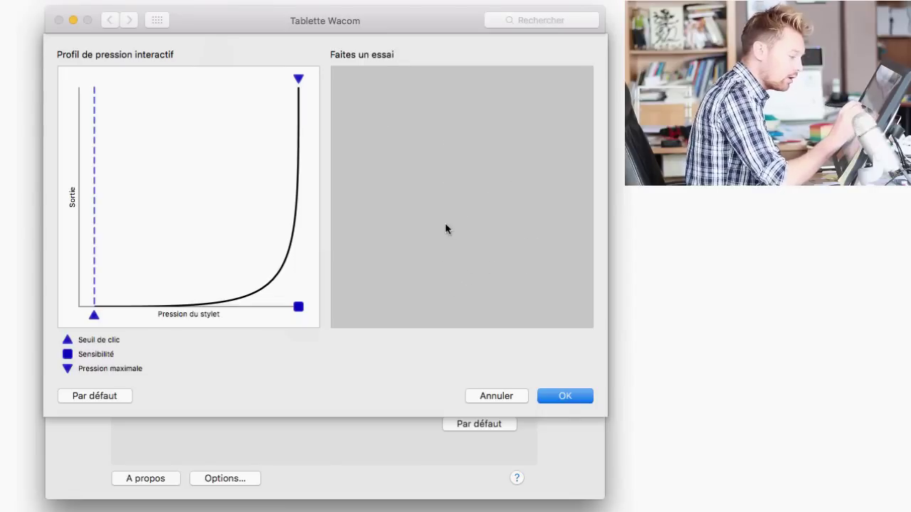
mouse_move(539, 184)
mouse_down()
mouse_move(502, 132)
mouse_move(422, 187)
mouse_move(415, 119)
mouse_move(405, 249)
mouse_up()
click(474, 263)
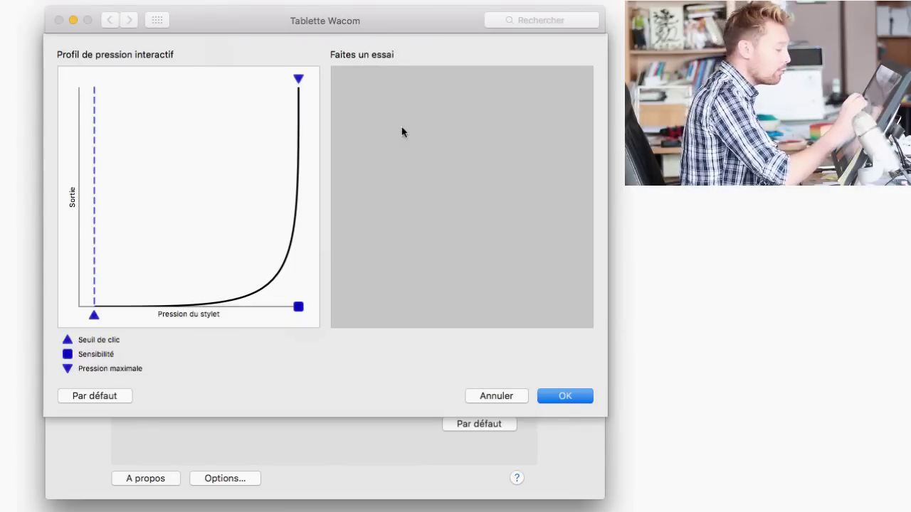
mouse_move(377, 157)
mouse_down()
mouse_move(428, 131)
mouse_move(415, 187)
mouse_up()
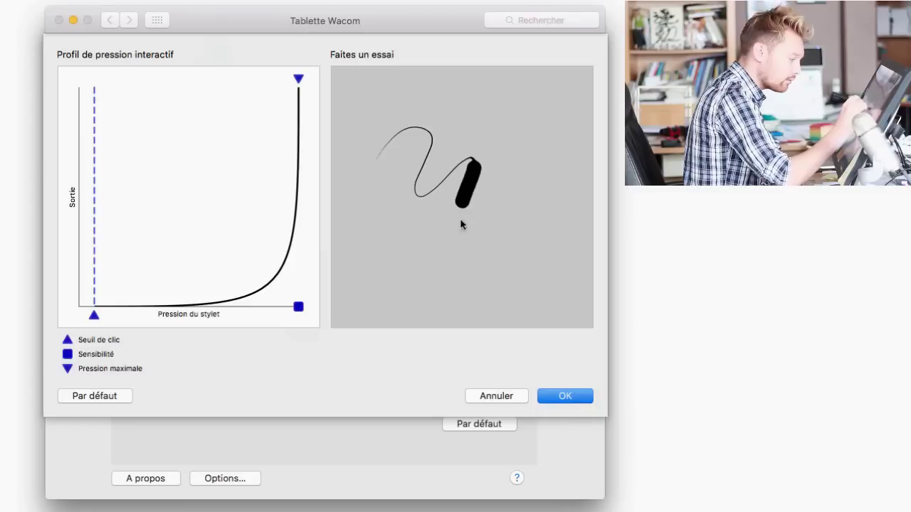
mouse_move(513, 205)
mouse_down()
mouse_move(465, 283)
mouse_move(491, 145)
mouse_move(464, 142)
mouse_up()
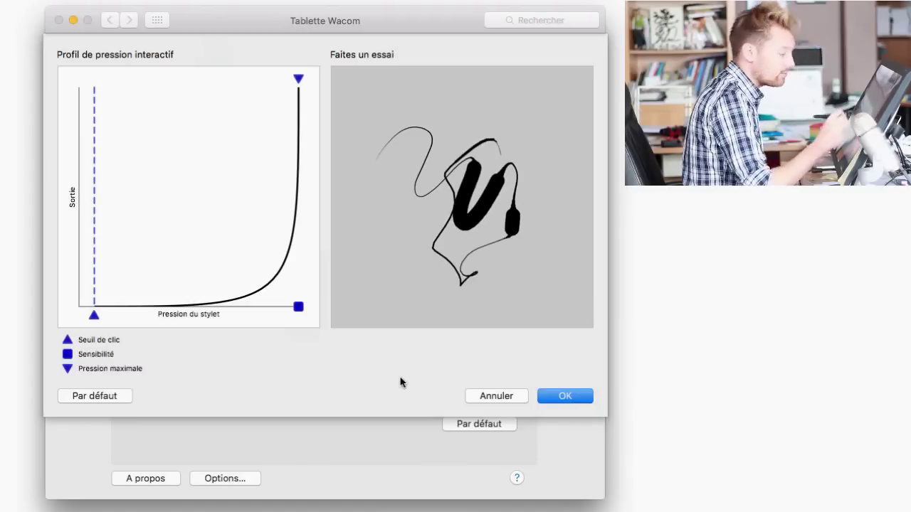
click(384, 311)
- Move the sensitivity point to the softest corner of the pressure curve and test it with a stroke in the trial area
drag(298, 307, 91, 87)
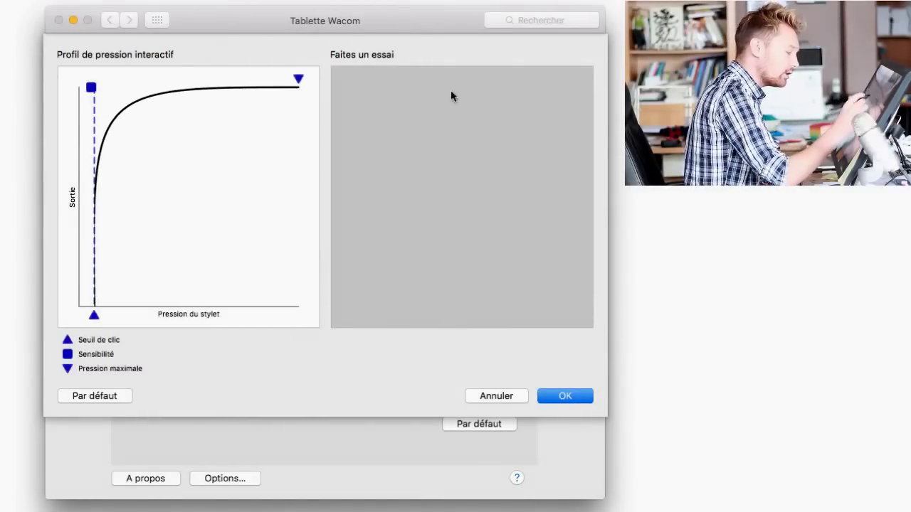
mouse_move(384, 107)
mouse_down()
mouse_move(528, 173)
mouse_move(460, 254)
mouse_move(400, 252)
mouse_move(377, 193)
mouse_up()
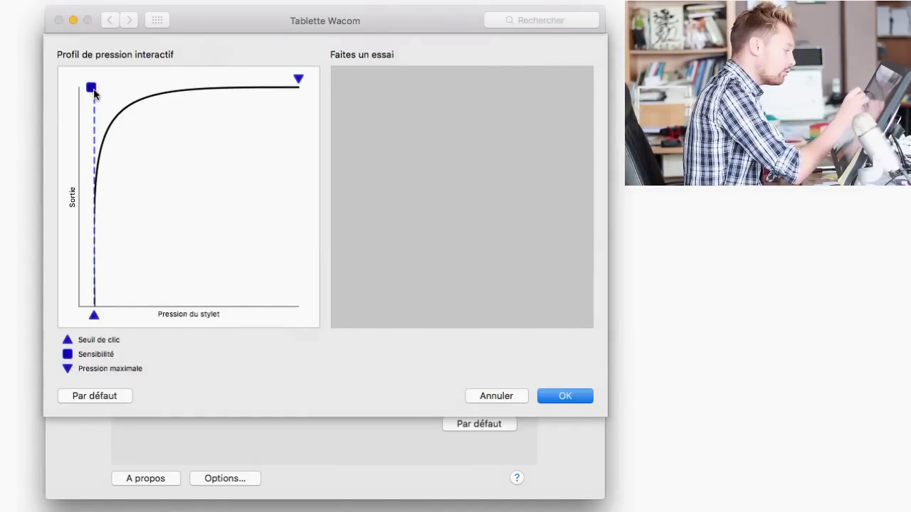
- Move the sensitivity point to the middle of the graph for a nearly straight curve and test it in the trial area
drag(94, 92, 204, 205)
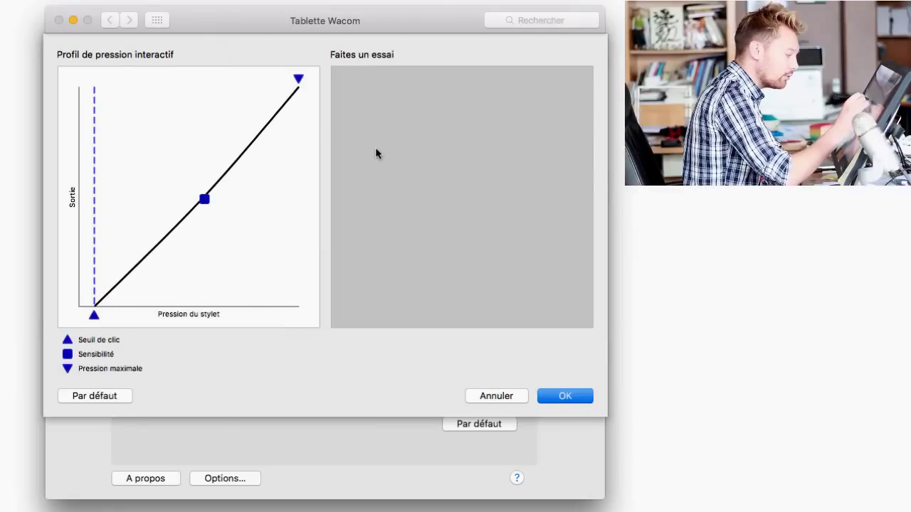
mouse_move(377, 148)
mouse_down()
mouse_move(397, 171)
mouse_move(428, 149)
mouse_move(466, 142)
mouse_move(452, 199)
mouse_move(498, 165)
mouse_move(524, 201)
mouse_move(488, 235)
mouse_move(438, 231)
mouse_move(426, 273)
mouse_up()
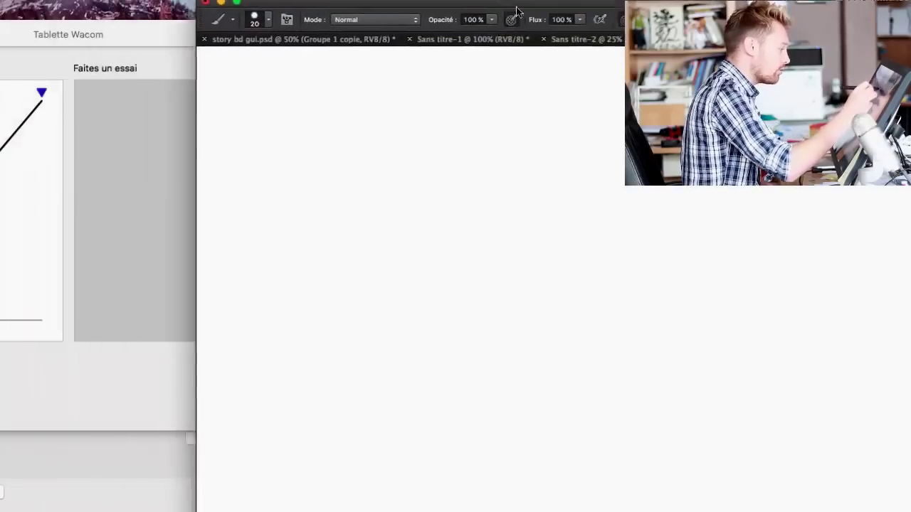
- Arrange the Photoshop window beside the tablet settings and paint two wavy black strokes of varying thickness on the blank canvas
drag(516, 8, 659, 9)
drag(157, 37, 235, 5)
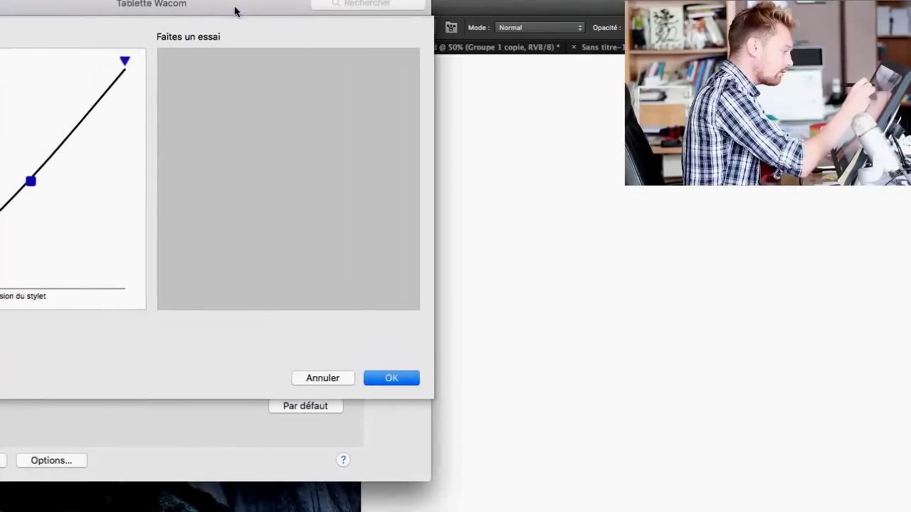
click(539, 11)
drag(427, 13, 339, 0)
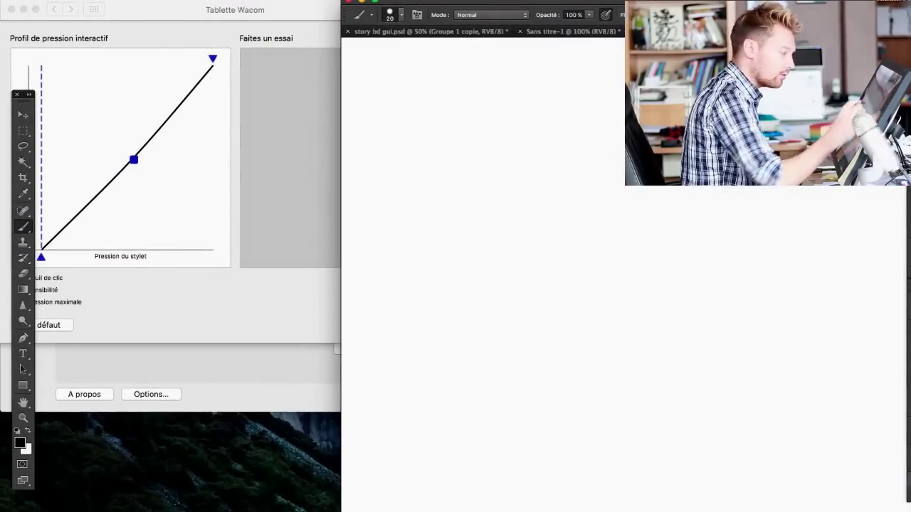
mouse_move(443, 168)
mouse_down()
mouse_move(533, 114)
mouse_move(619, 181)
mouse_move(455, 175)
mouse_move(429, 189)
mouse_up()
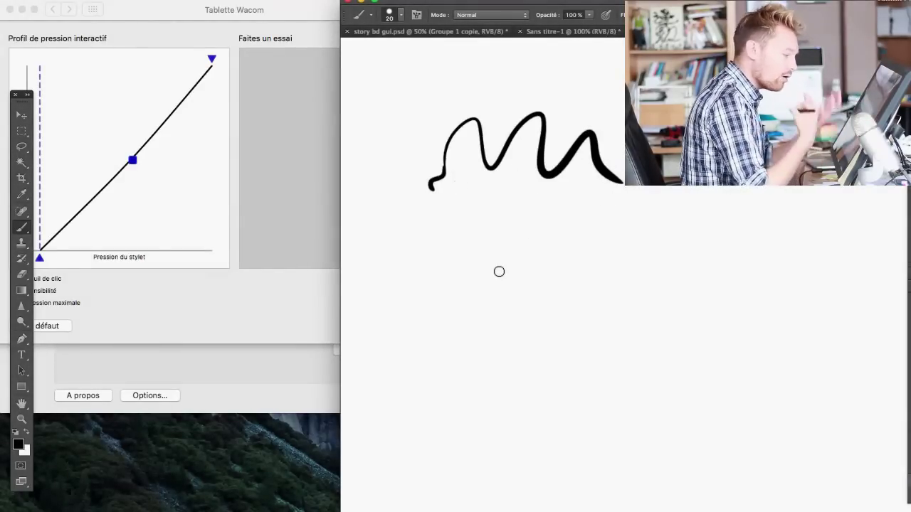
mouse_move(486, 235)
mouse_down()
mouse_move(512, 206)
mouse_move(603, 241)
mouse_up()
- Bend the pressure curve moderately below the diagonal for a firmer response, and paint two wavy strokes below and beside the existing ones
click(140, 164)
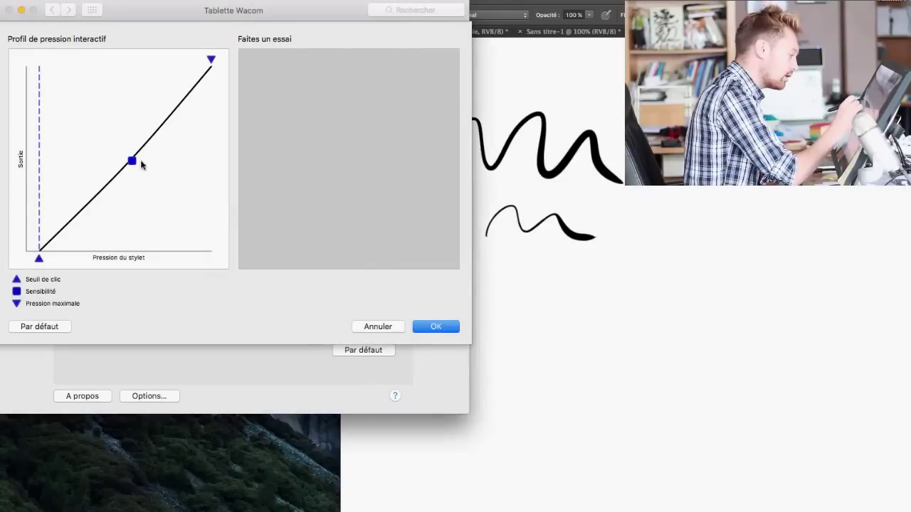
drag(132, 160, 156, 190)
click(587, 182)
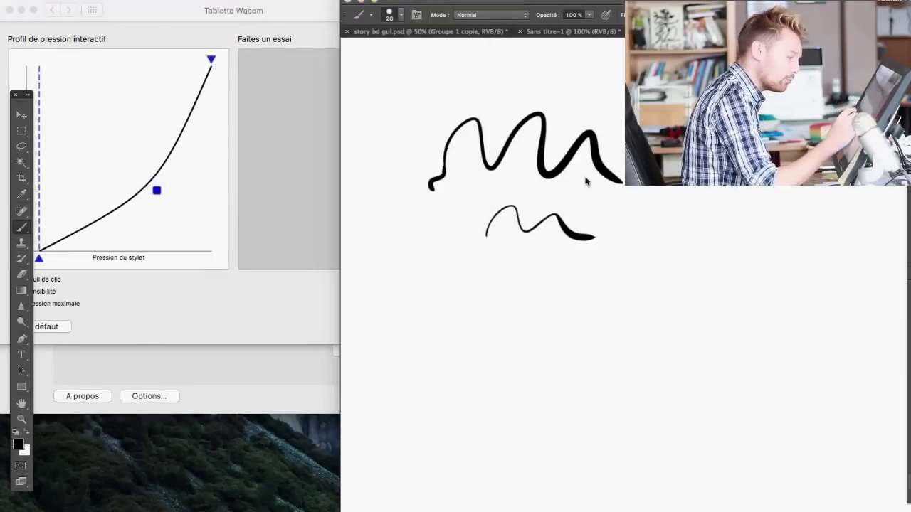
click(326, 9)
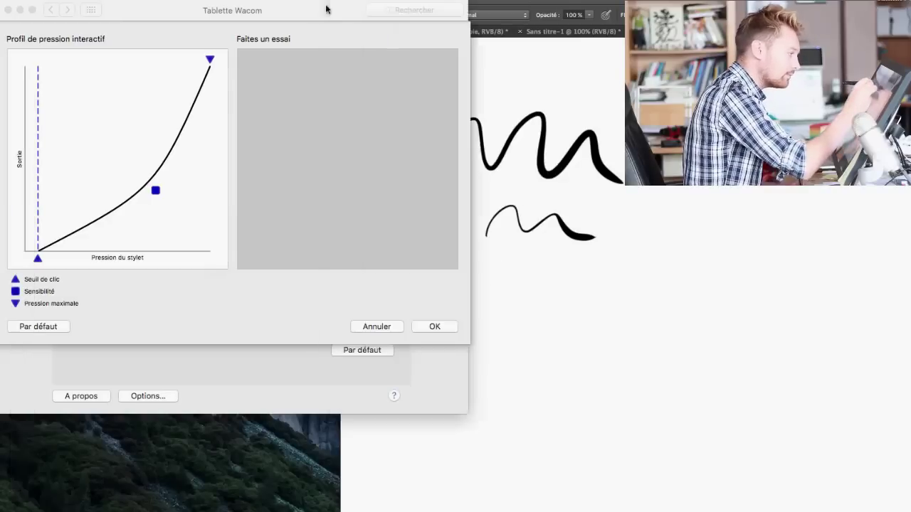
click(425, 2)
mouse_move(463, 280)
mouse_down()
mouse_move(495, 275)
mouse_move(537, 257)
mouse_move(595, 286)
mouse_up()
mouse_move(662, 198)
mouse_down()
mouse_move(647, 260)
mouse_move(704, 288)
mouse_up()
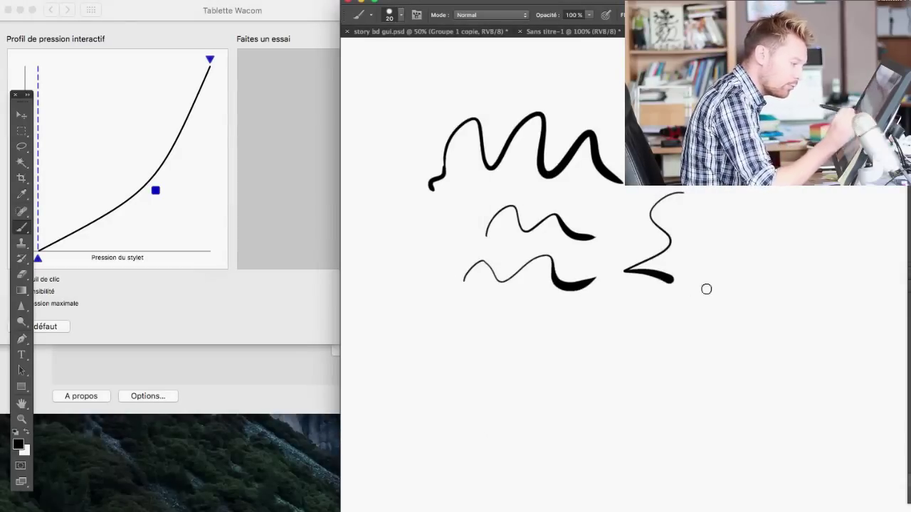
- Make the pressure curve slightly firmer and paint five more wavy strokes with thin starts and thick ends around the existing ones
click(278, 25)
drag(164, 205, 165, 200)
key(super+Tab)
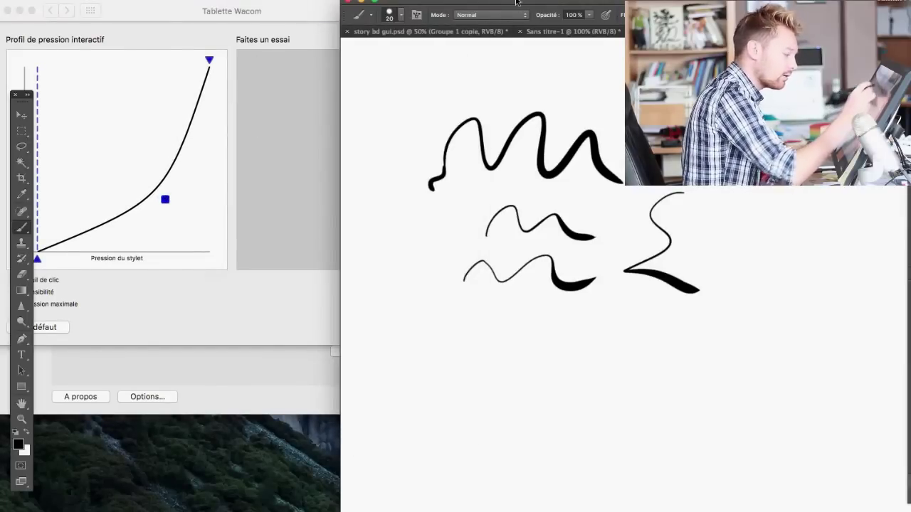
mouse_move(451, 318)
mouse_down()
mouse_move(483, 301)
mouse_move(576, 324)
mouse_up()
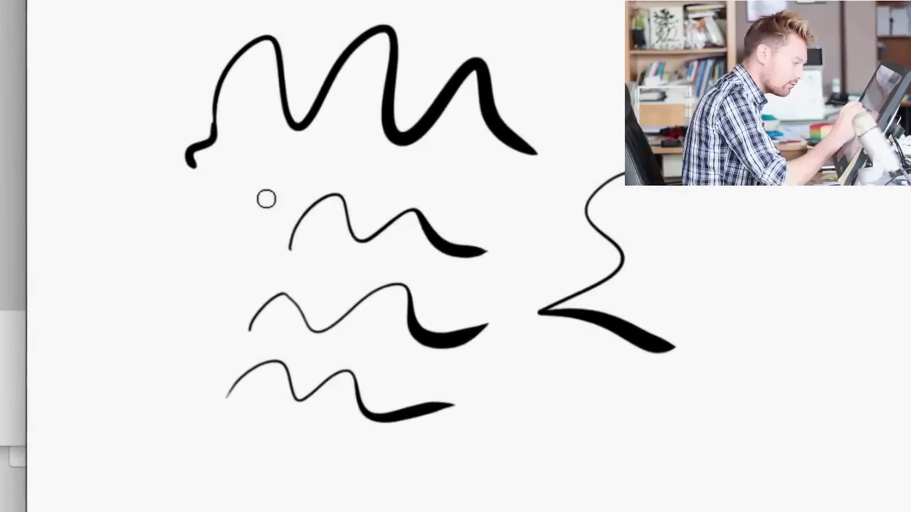
mouse_move(471, 210)
mouse_down()
mouse_move(516, 184)
mouse_move(609, 204)
mouse_up()
drag(512, 192, 594, 181)
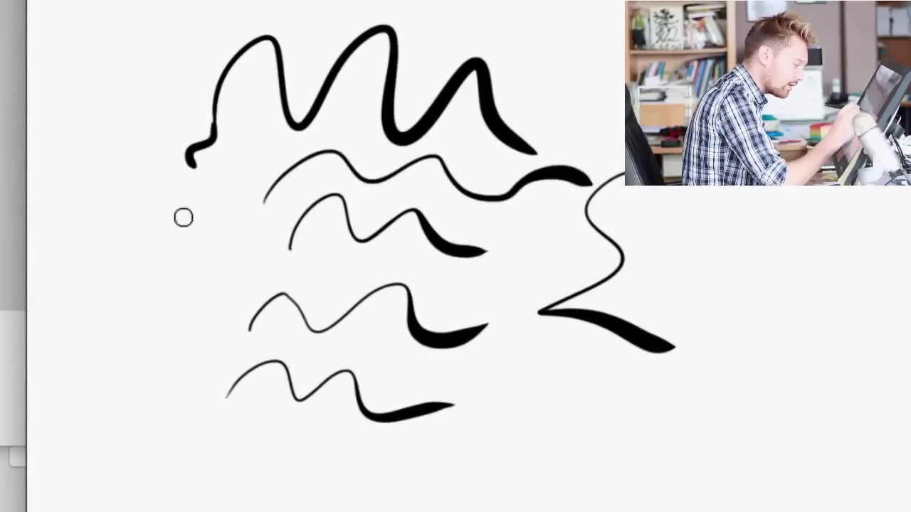
drag(202, 199, 188, 344)
drag(166, 390, 241, 442)
drag(277, 478, 578, 452)
drag(567, 93, 627, 48)
- Lower the sensitivity point onto the pen-pressure axis about a third of the way along, and paint two strokes above the existing ones
key(super+comma)
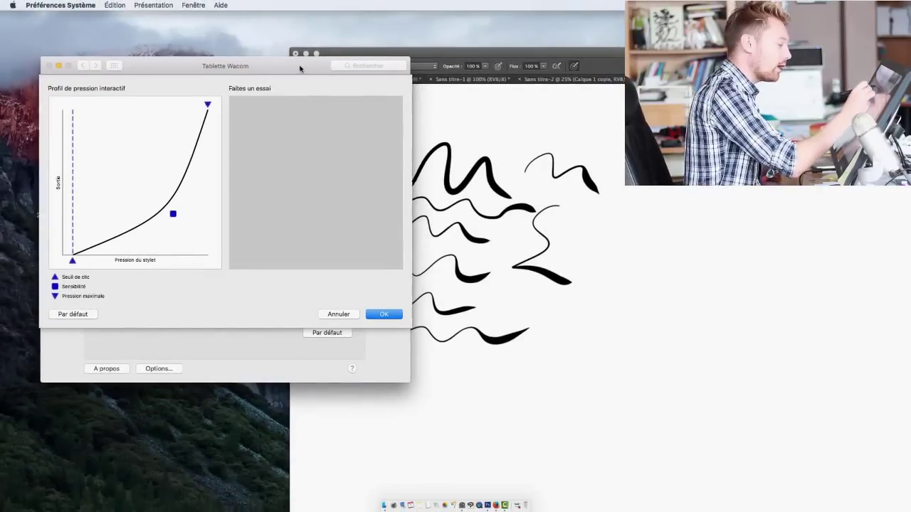
drag(320, 69, 309, 69)
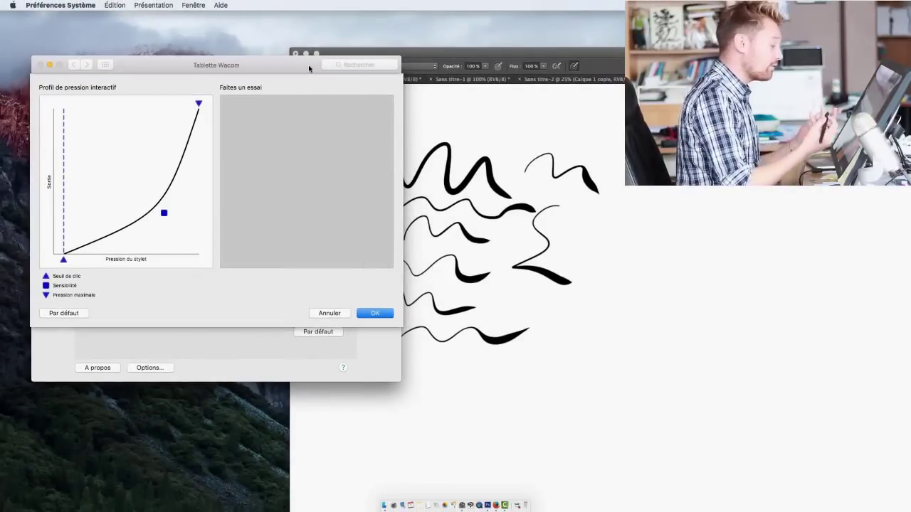
drag(165, 213, 111, 252)
click(480, 57)
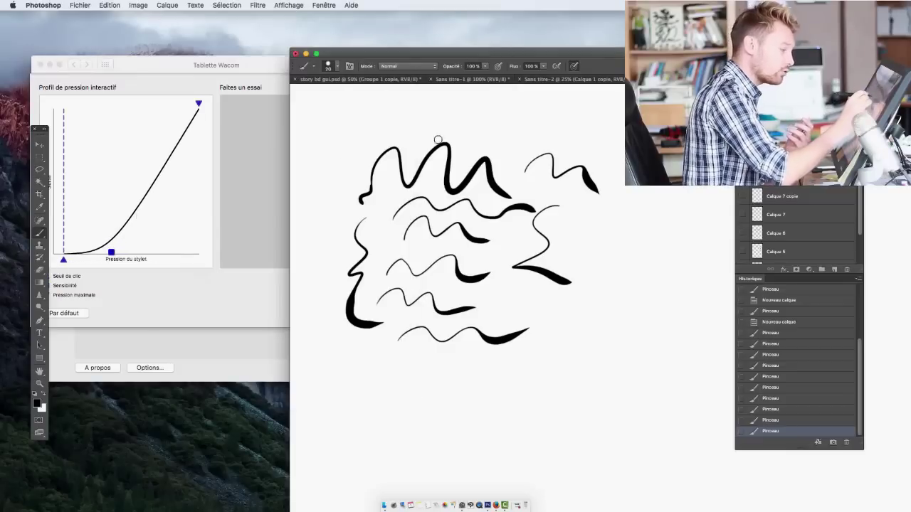
mouse_move(418, 133)
mouse_down()
mouse_move(443, 120)
mouse_move(506, 121)
mouse_move(528, 158)
mouse_up()
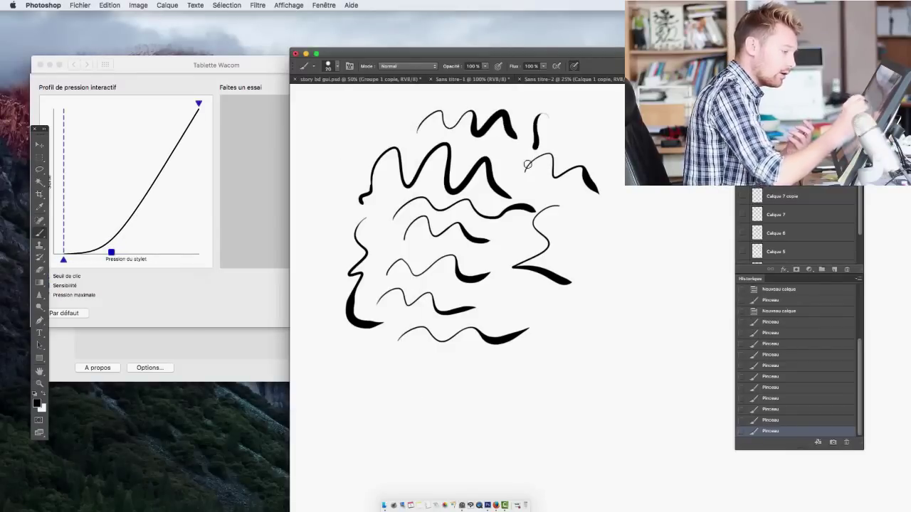
- Cancel the pressure profile changes in the tablet settings and enlarge the Photoshop window
click(244, 64)
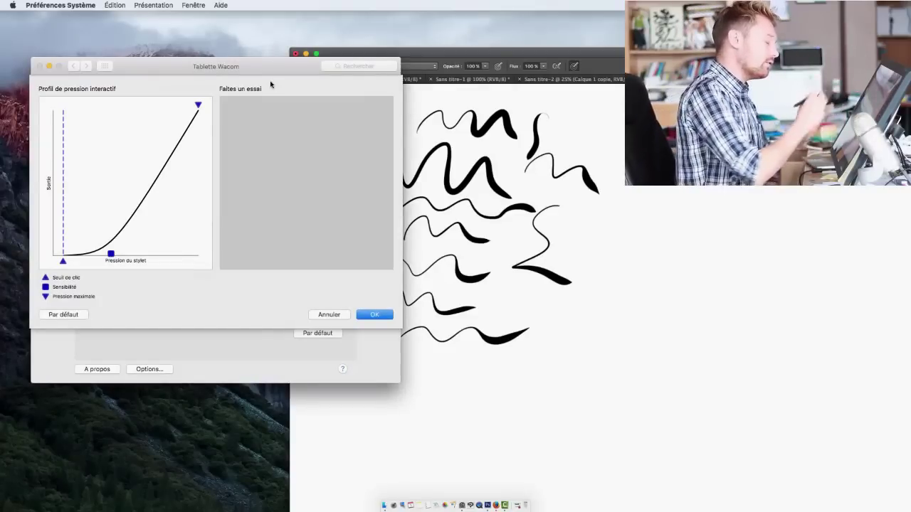
drag(261, 66, 264, 49)
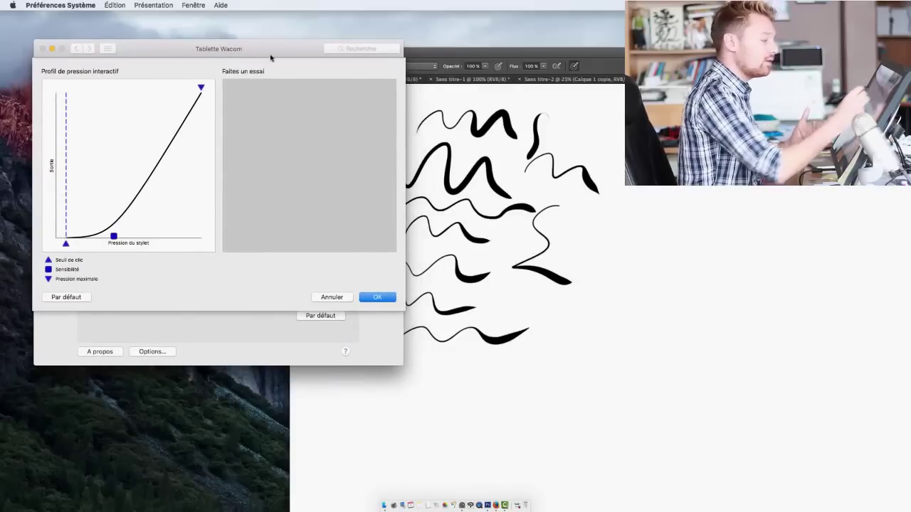
click(440, 54)
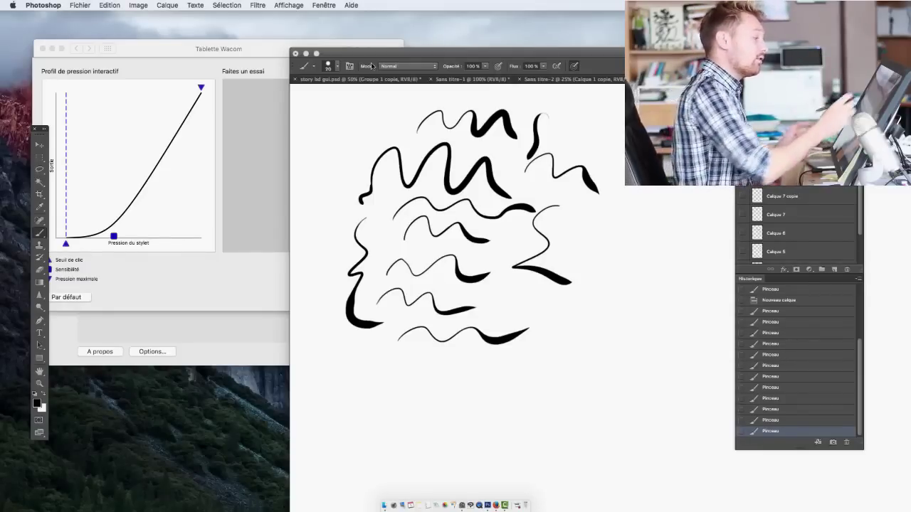
drag(250, 53, 263, 44)
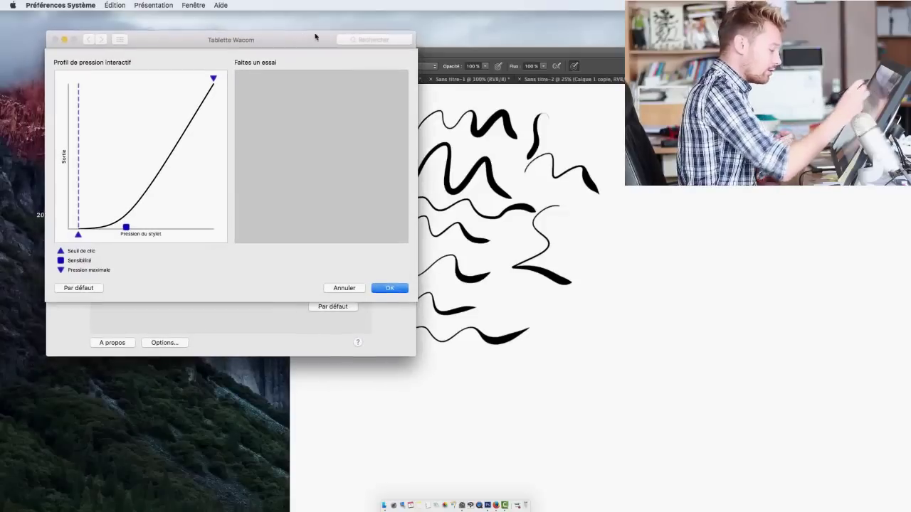
click(344, 288)
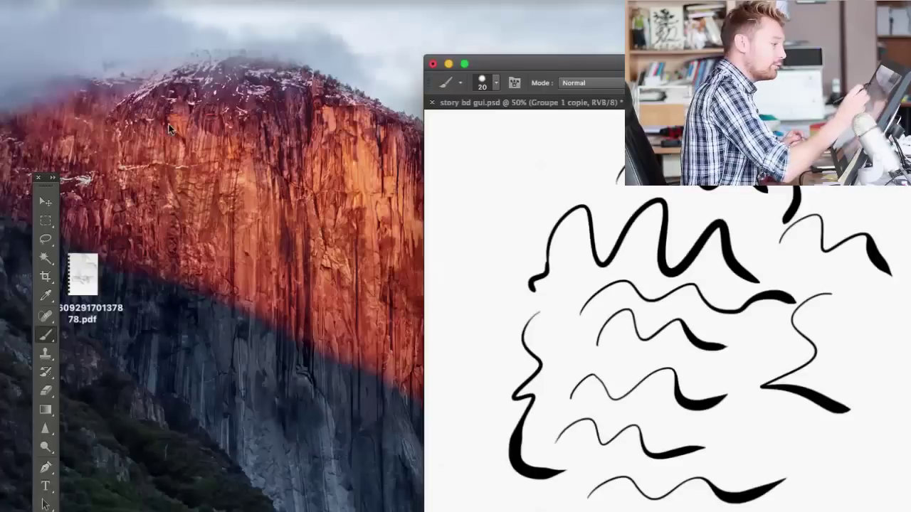
click(461, 66)
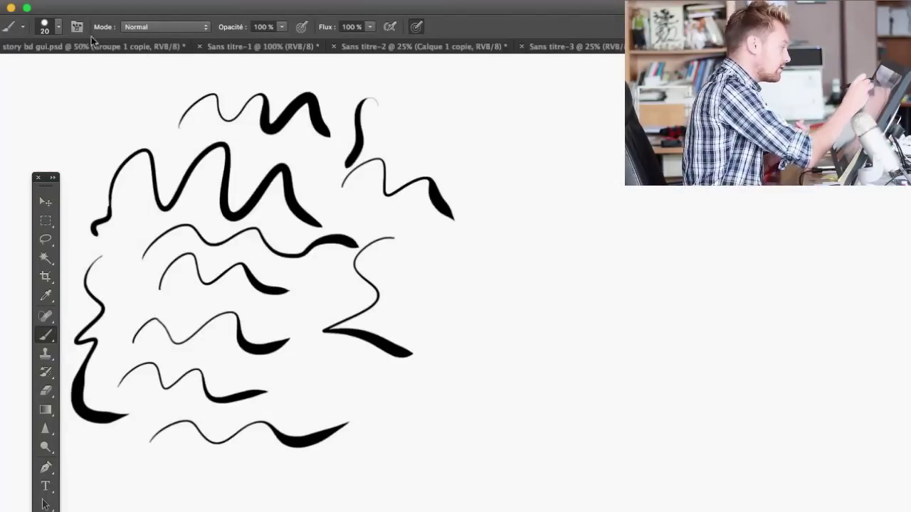
- Choose the soft round 20 px brush with 0% hardness and paint two blurry-edged wavy strokes in the empty area beside the others
click(59, 30)
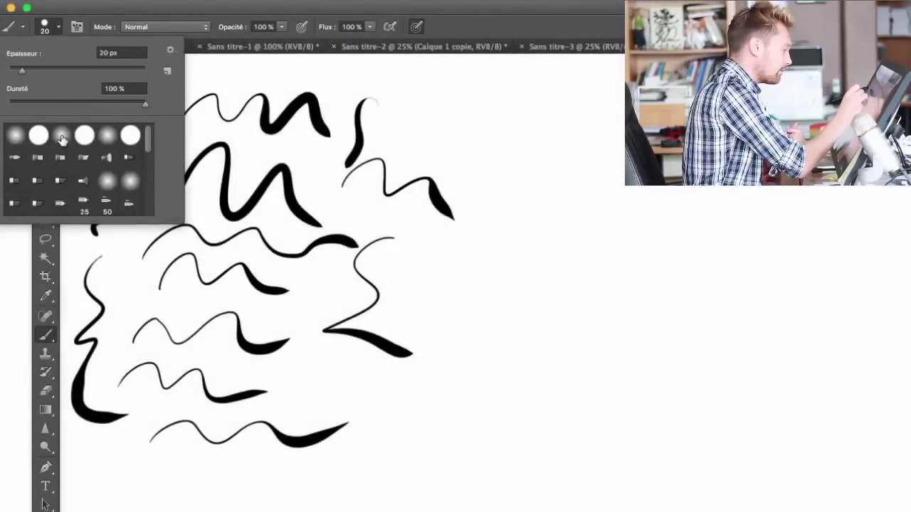
click(60, 137)
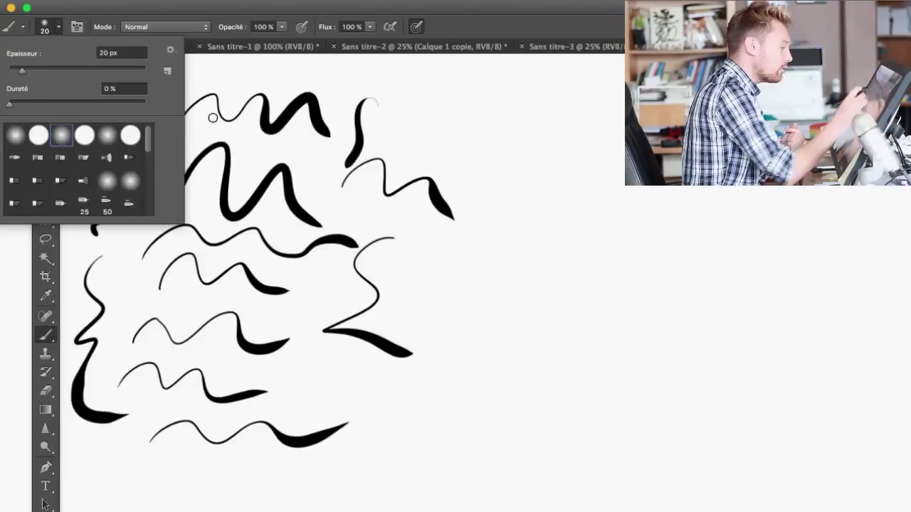
click(496, 241)
mouse_move(461, 271)
mouse_down()
mouse_move(499, 266)
mouse_move(531, 255)
mouse_move(532, 348)
mouse_up()
drag(434, 300, 466, 292)
drag(454, 347, 499, 407)
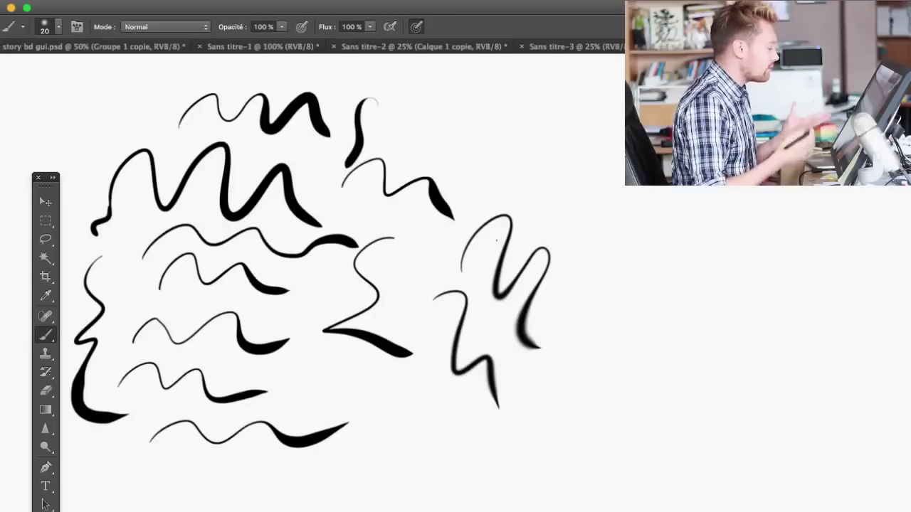
- Choose the hard round 20 px brush with 100% hardness and paint one solid and one opacity-faded wavy stroke near the soft ones
click(58, 26)
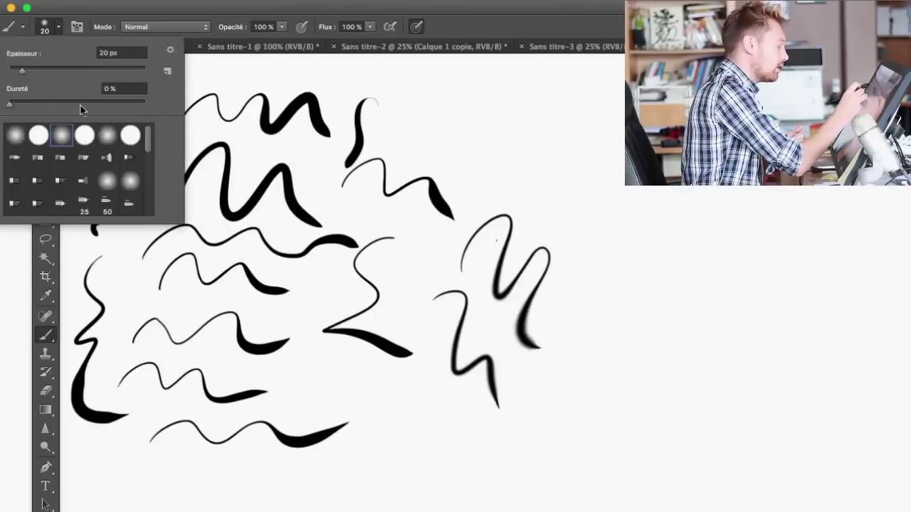
click(39, 135)
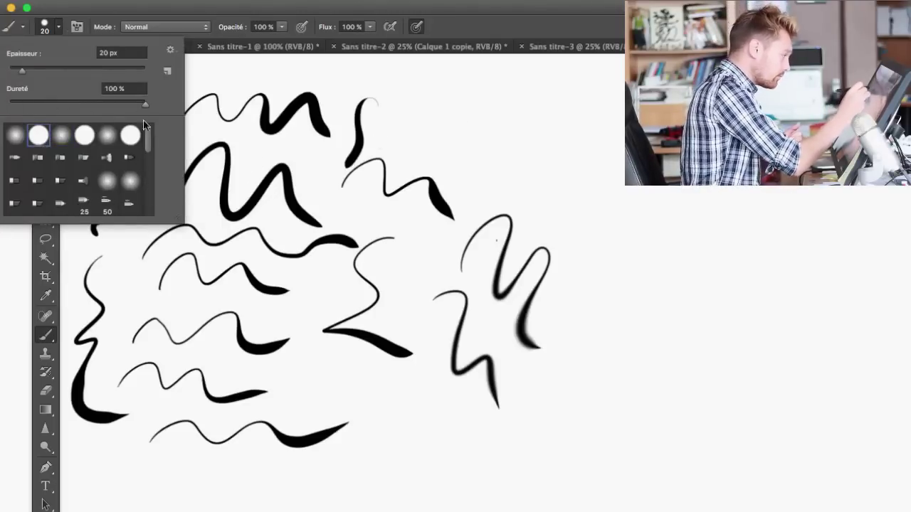
mouse_move(147, 136)
mouse_down()
mouse_move(149, 171)
mouse_move(150, 134)
mouse_up()
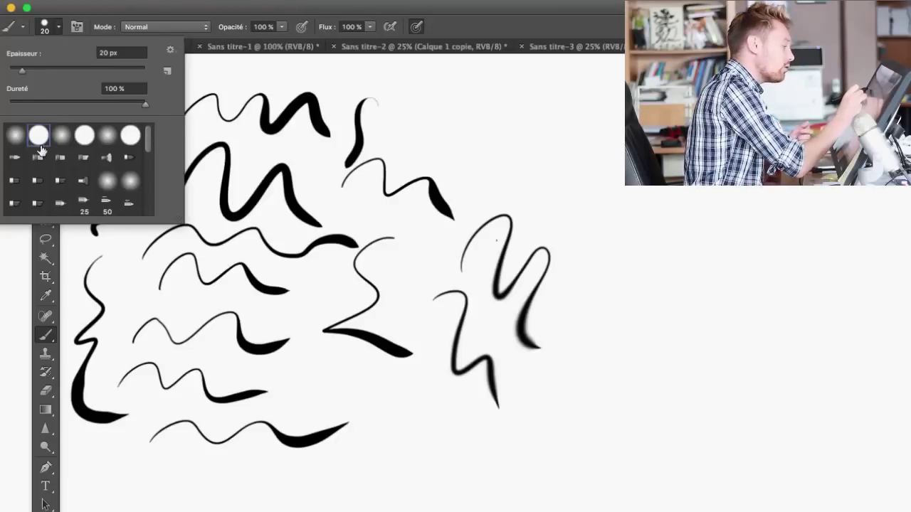
click(465, 172)
drag(488, 163, 543, 245)
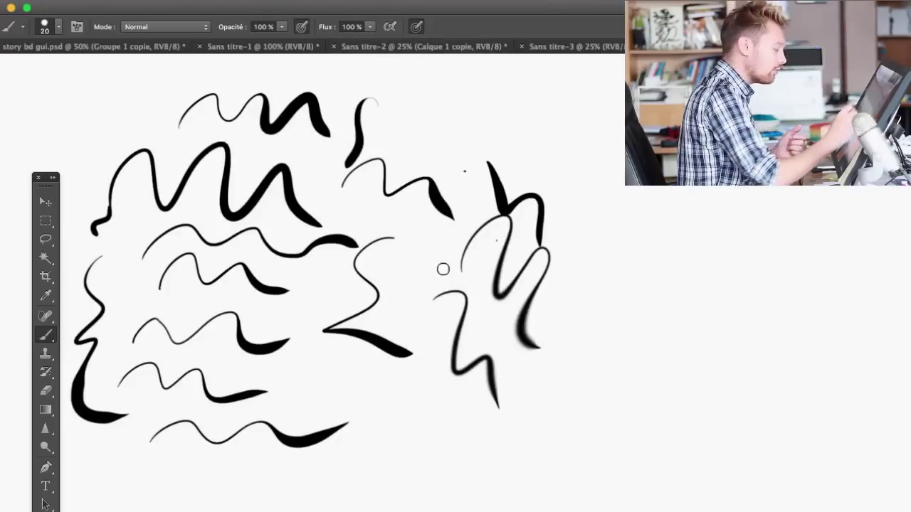
mouse_move(415, 442)
mouse_down()
mouse_move(455, 402)
mouse_move(506, 475)
mouse_up()
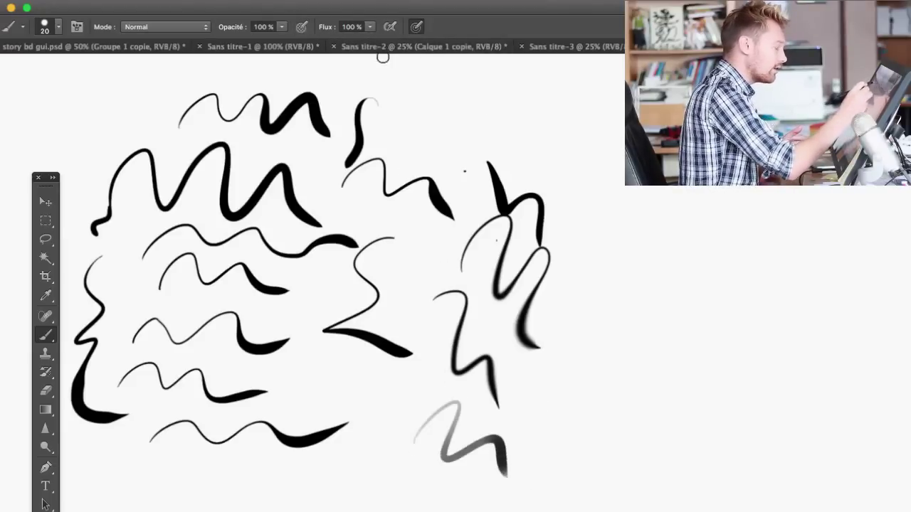